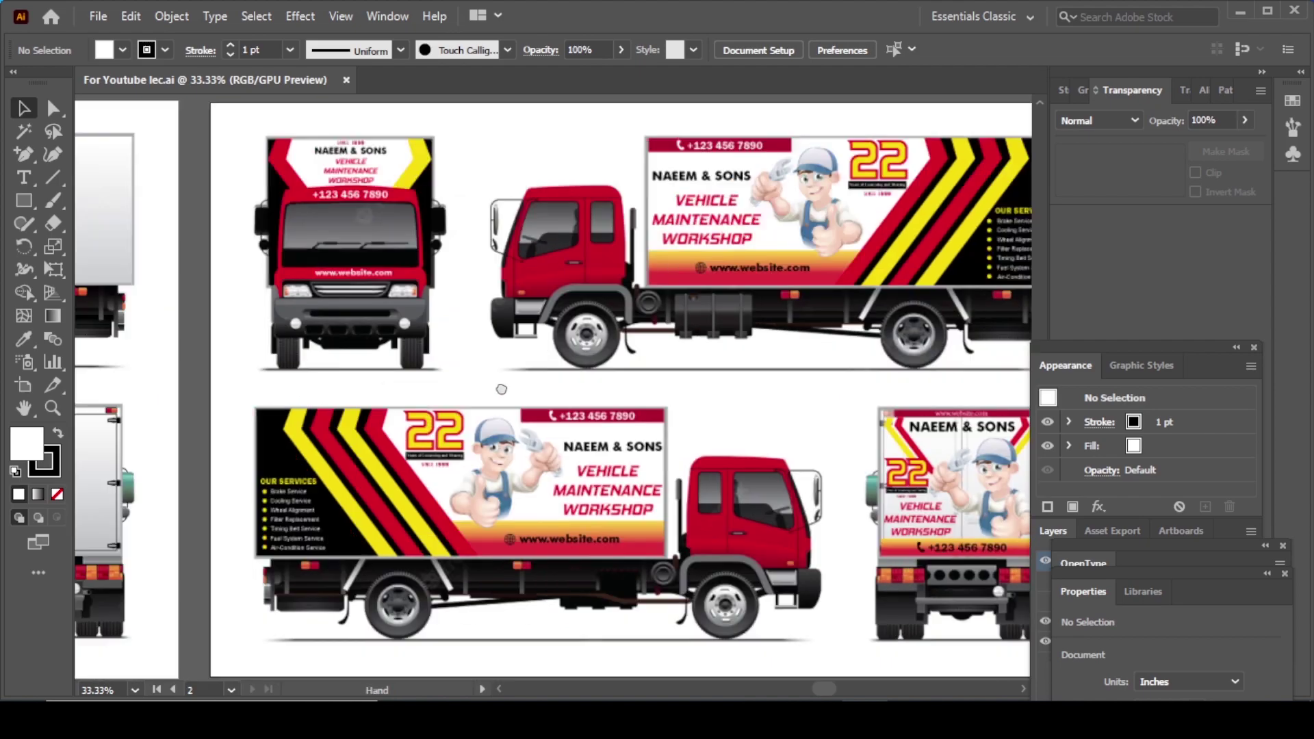
Pan over to the artboard holding the blank, unbranded truck mockups.
{"action": "mouse_move", "coordinate": [345, 443]}
{"action": "left_mouse_down"}
{"action": "mouse_move", "coordinate": [559, 387]}
{"action": "mouse_move", "coordinate": [740, 392]}
{"action": "left_mouse_up"}
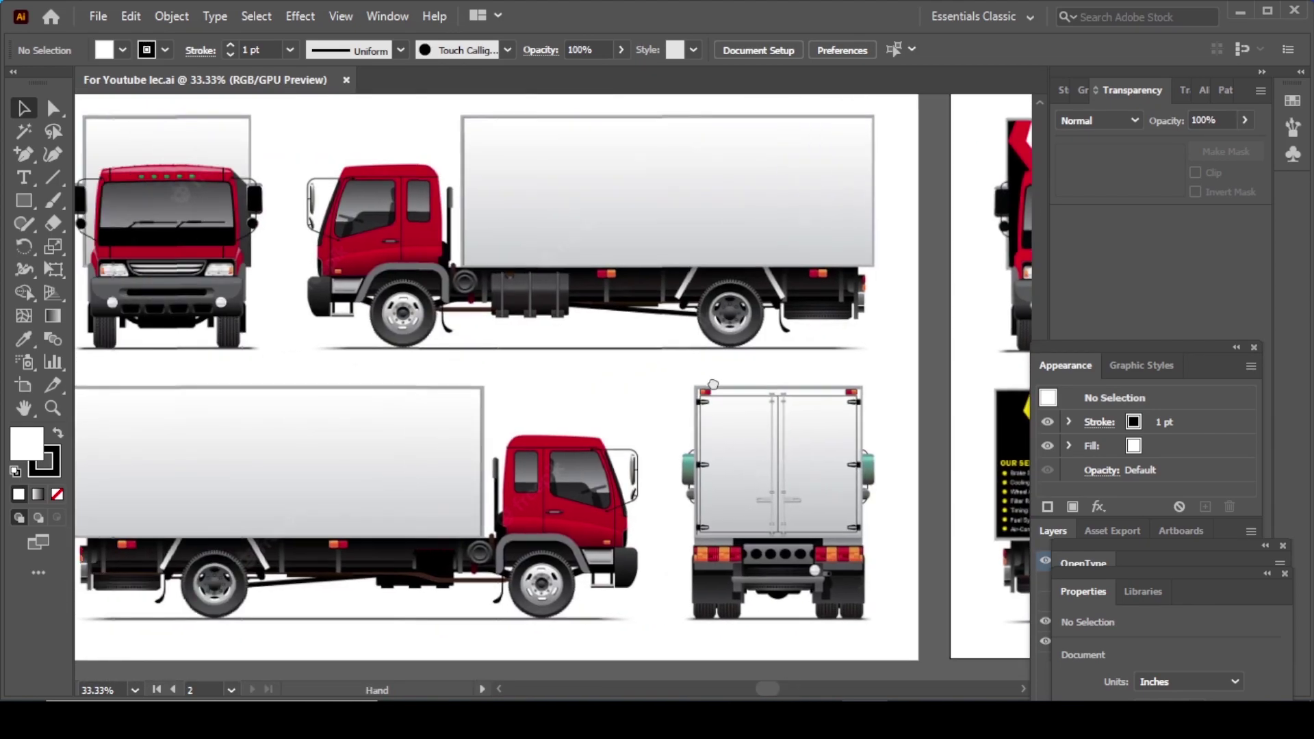
Zoom in to about 100% on the blank truck's rear doors and tail lights, ready to trace with the Pen tool.
{"action": "left_click_drag", "start_coordinate": [543, 381], "coordinate": [594, 390]}
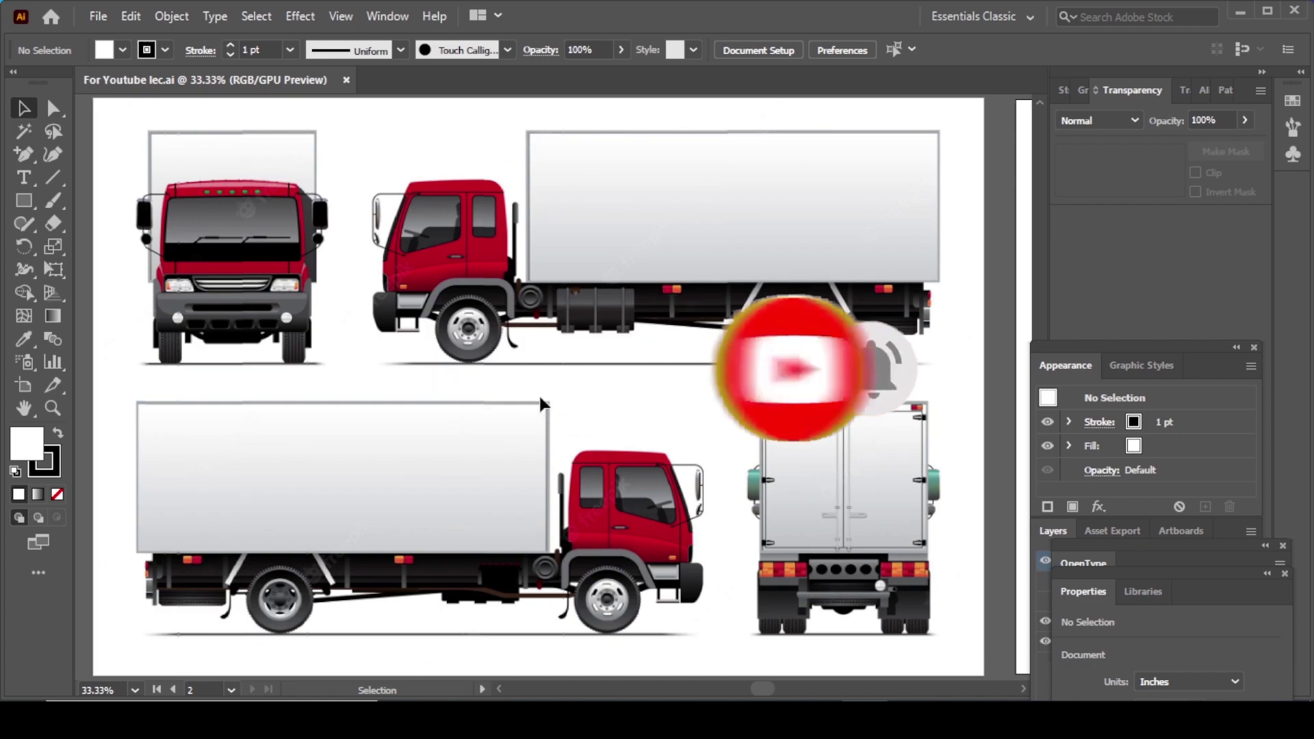
{"action": "key", "text": "ctrl+equal"}
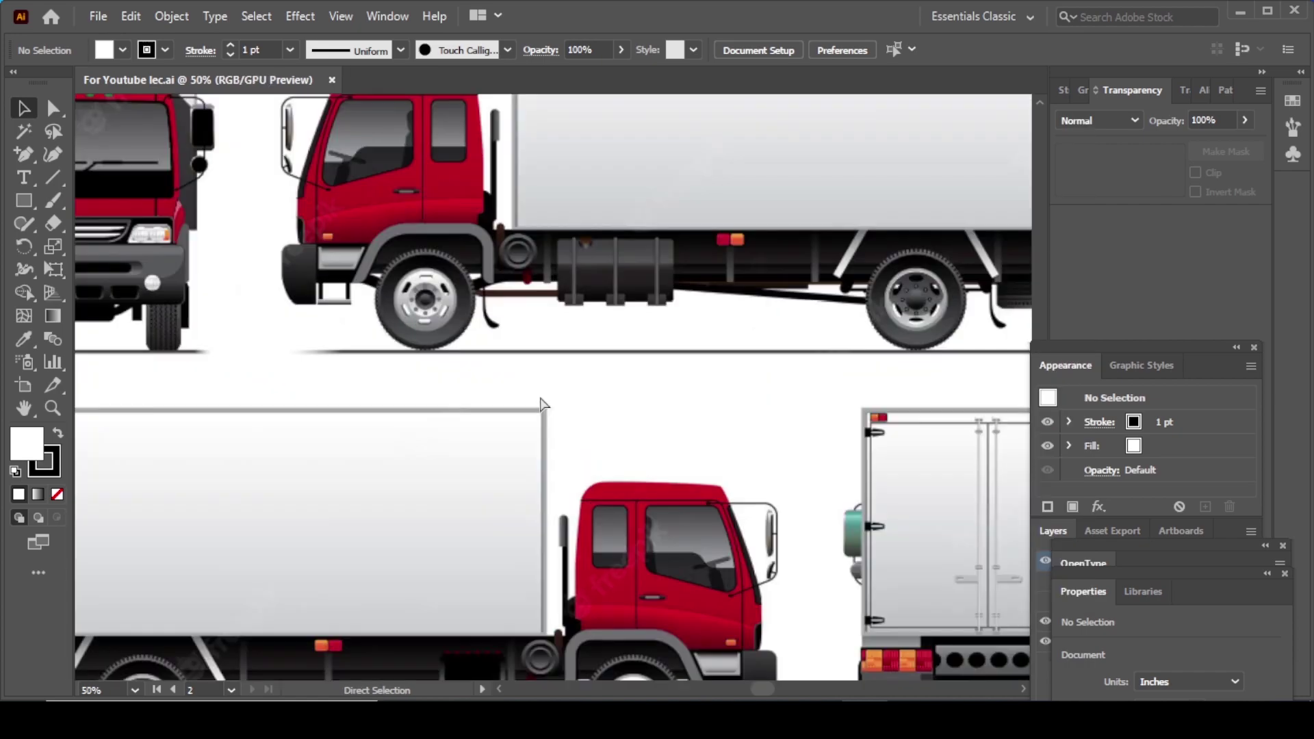
{"action": "key", "text": "ctrl+equal"}
{"action": "left_click_drag", "start_coordinate": [660, 527], "coordinate": [400, 404]}
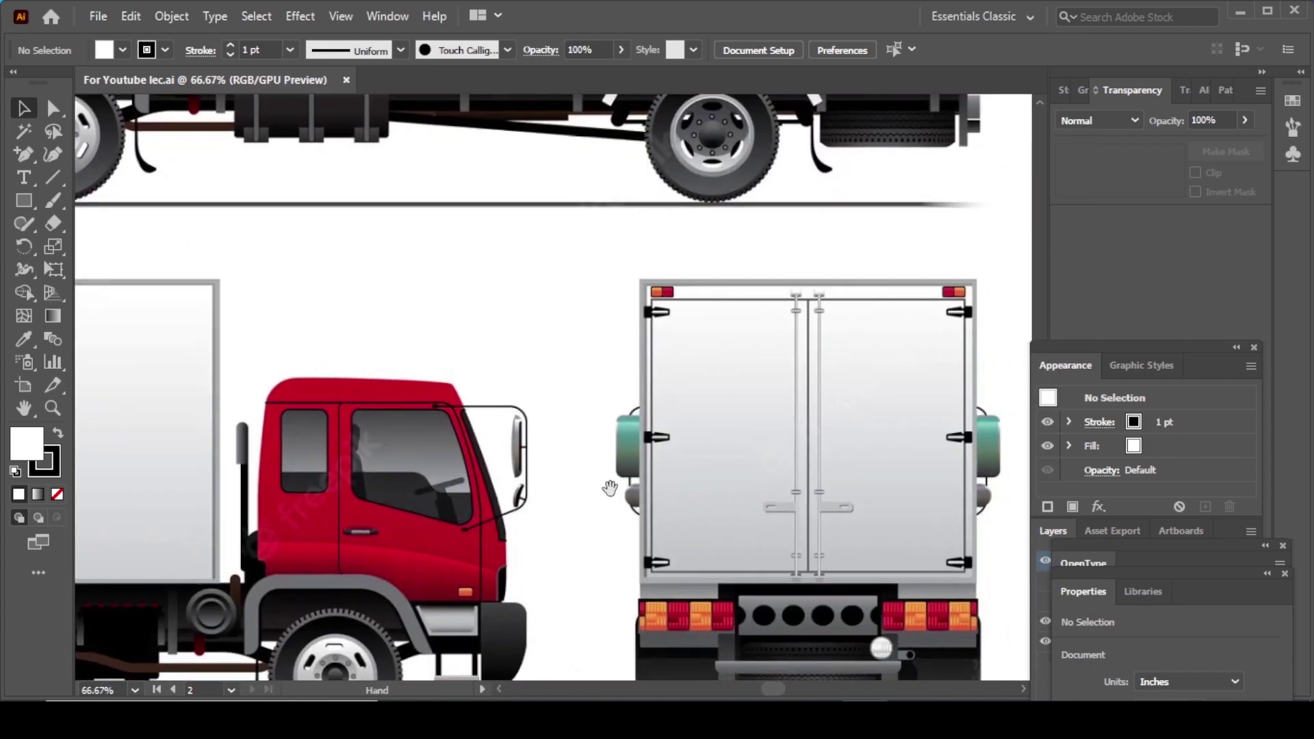
{"action": "key", "text": "ctrl+equal"}
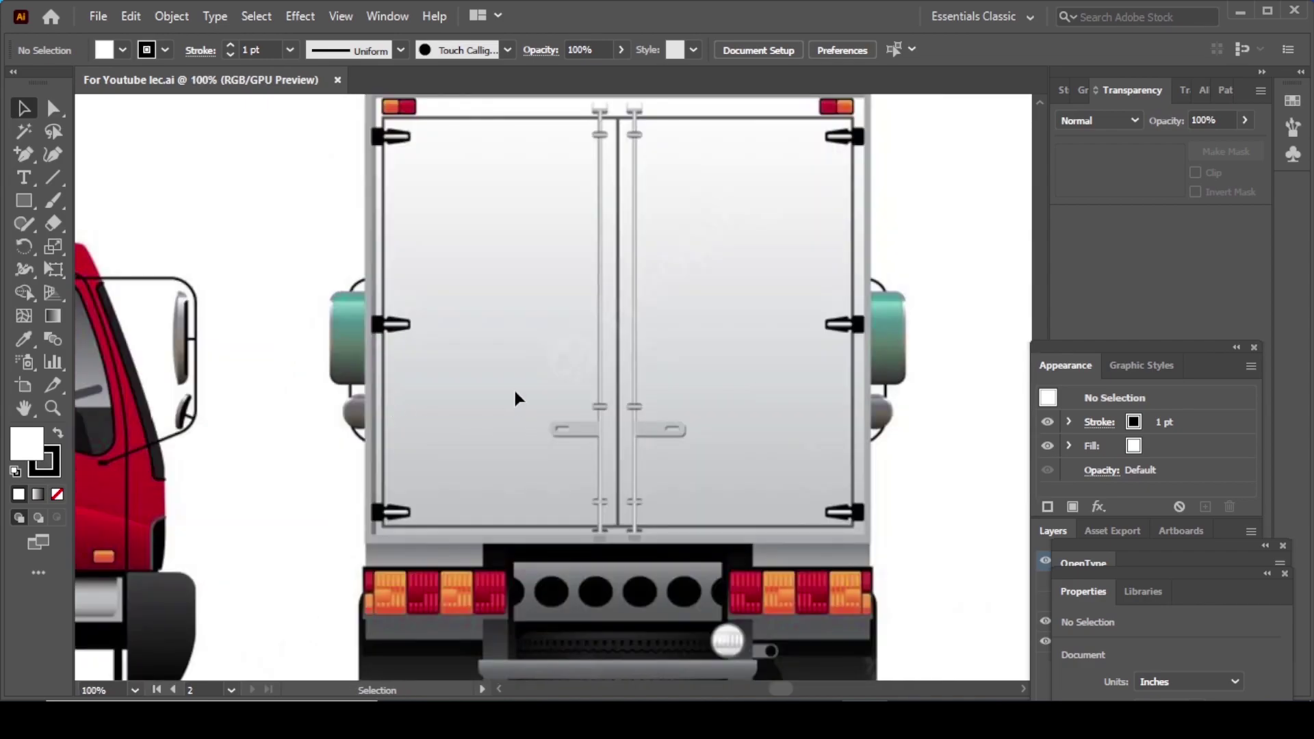
{"action": "left_click_drag", "start_coordinate": [515, 397], "coordinate": [452, 350]}
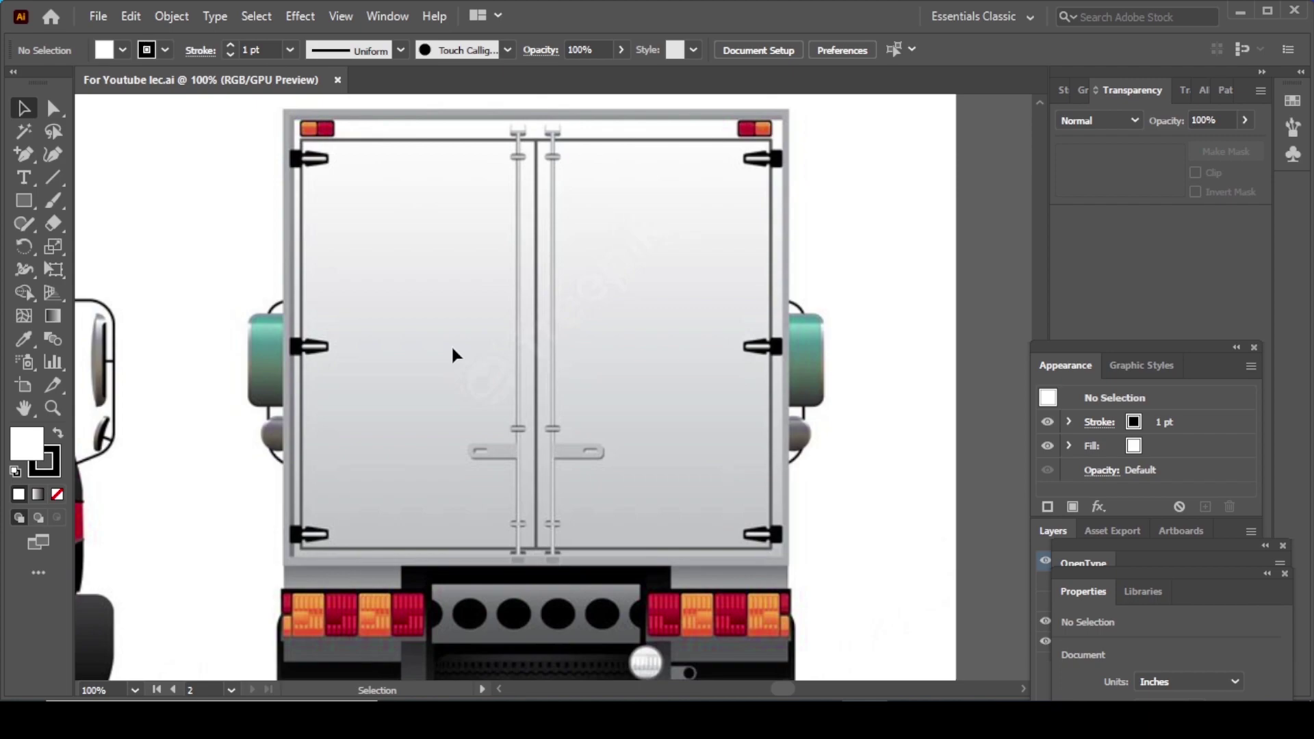
{"action": "key", "text": "p"}
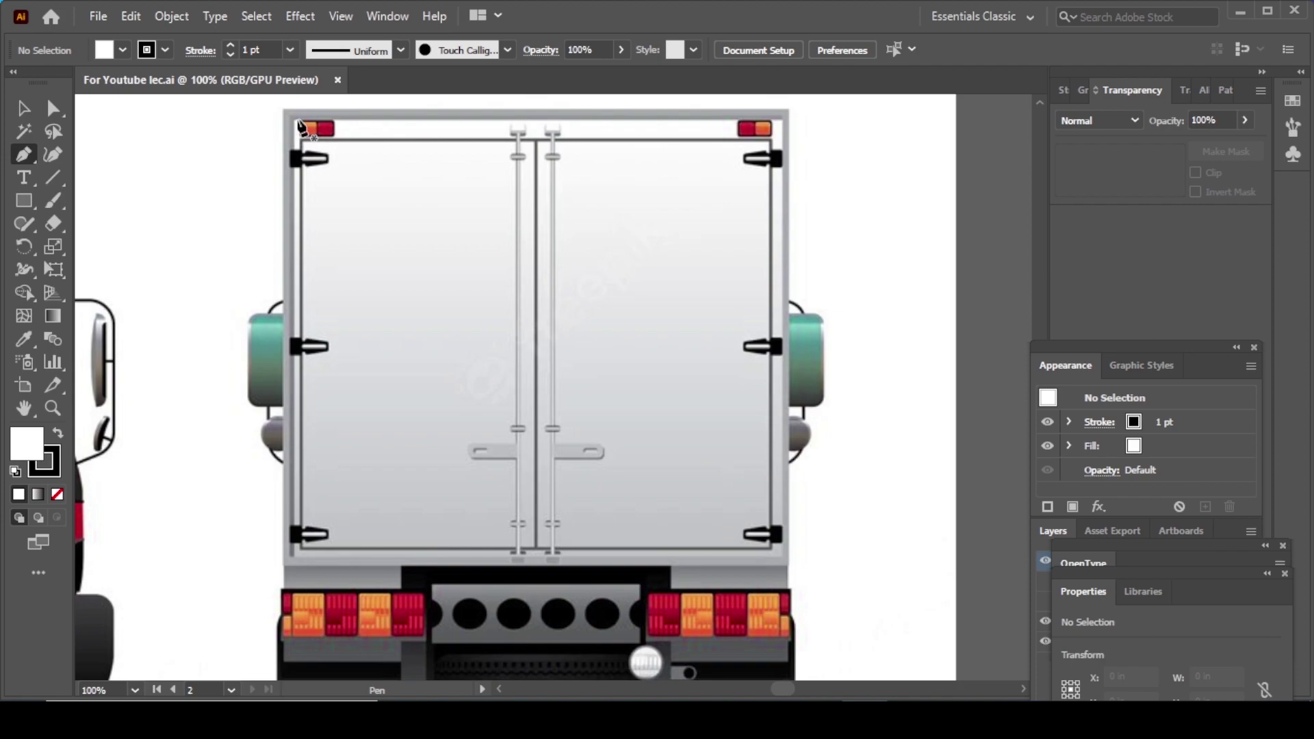
Trace the panel's top edge and right side with no fill, then step over the bumper recess.
{"action": "scroll", "coordinate": [282, 116], "scroll_direction": "up", "scroll_amount": 1}
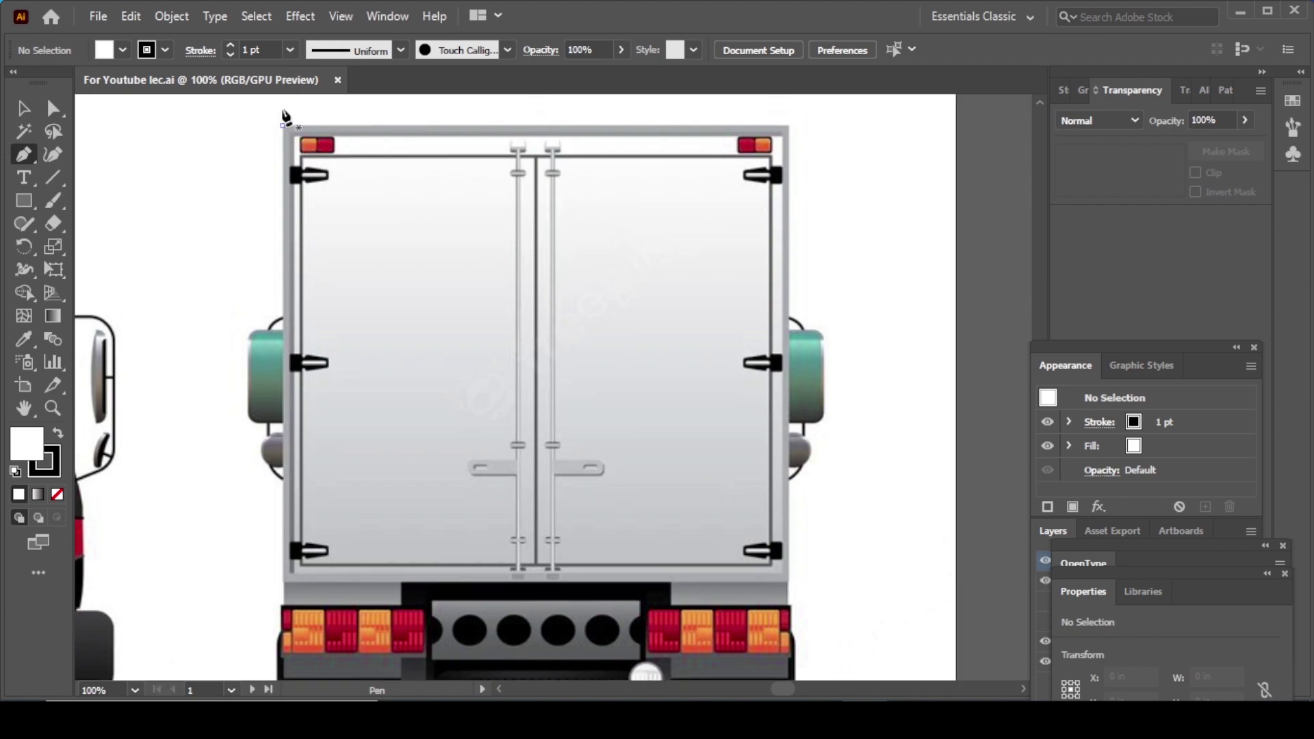
{"action": "left_click", "coordinate": [281, 125]}
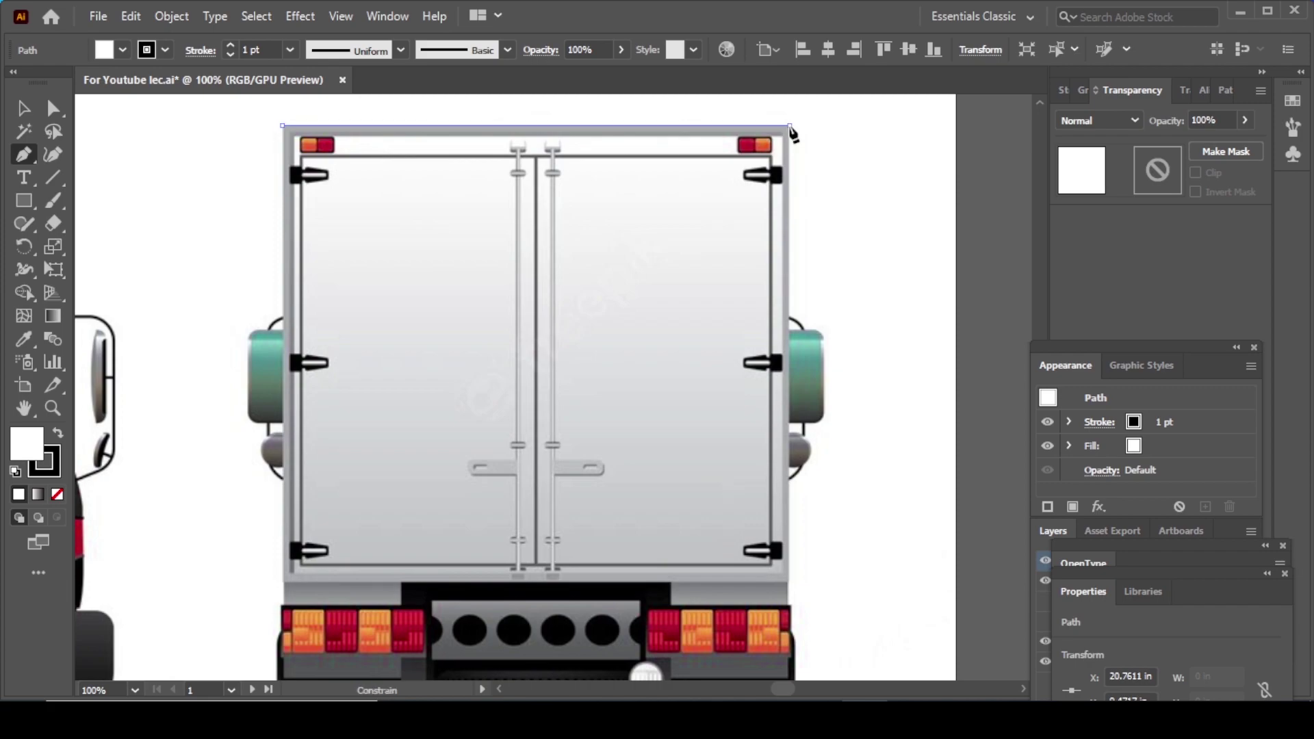
{"action": "left_click", "coordinate": [789, 126]}
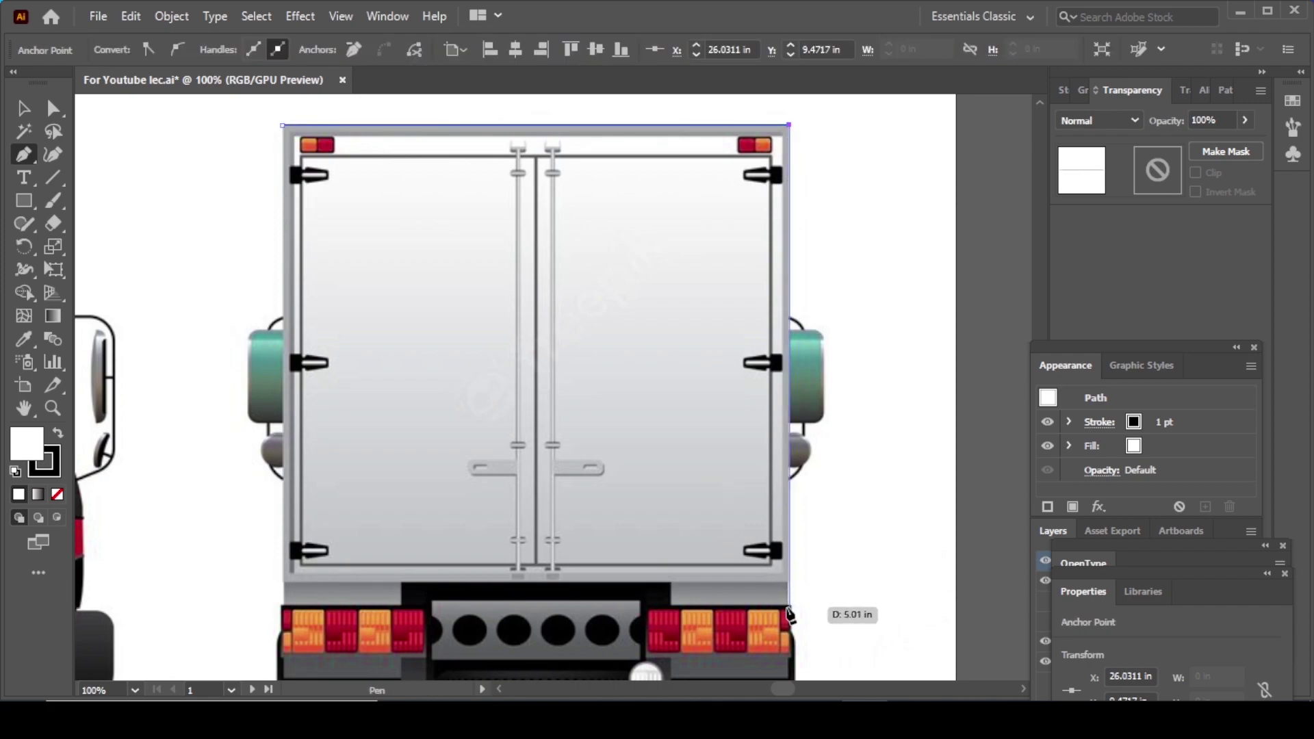
{"action": "left_click", "coordinate": [789, 604], "text": "shift"}
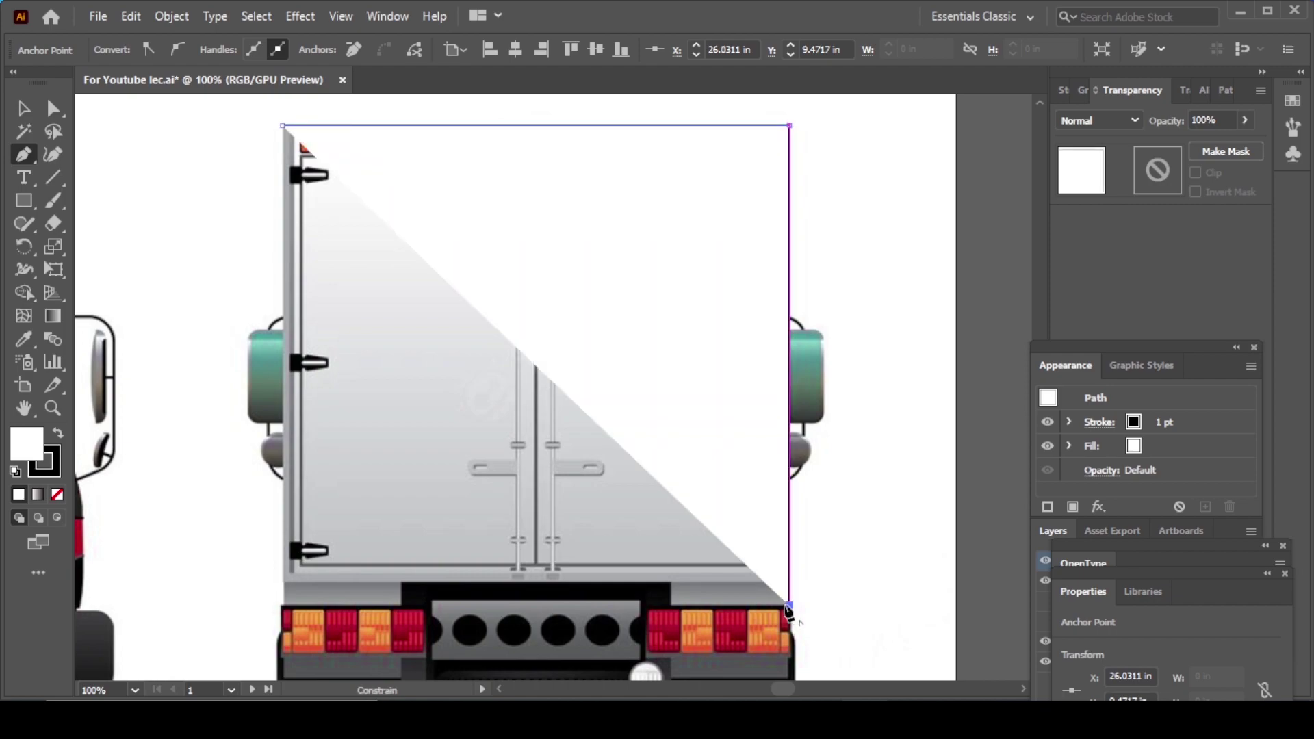
{"action": "left_click", "coordinate": [789, 605], "text": "shift"}
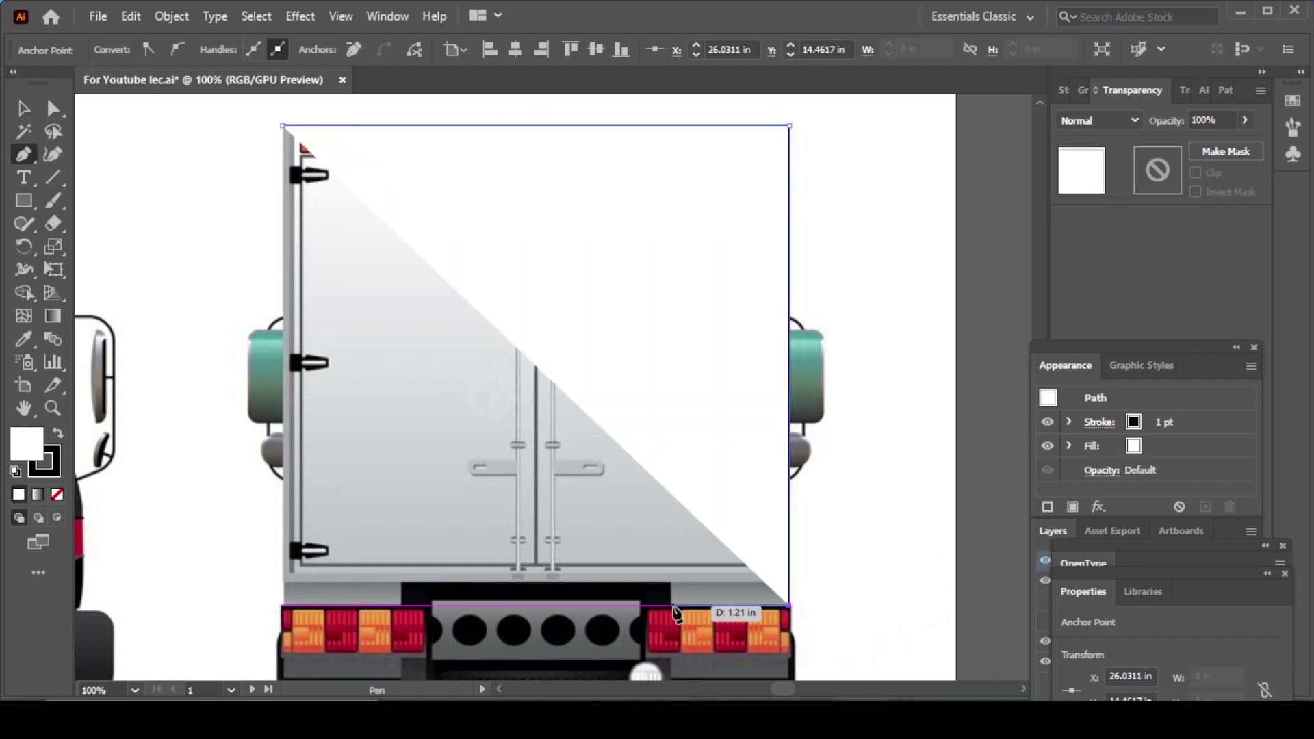
{"action": "left_click", "coordinate": [58, 494]}
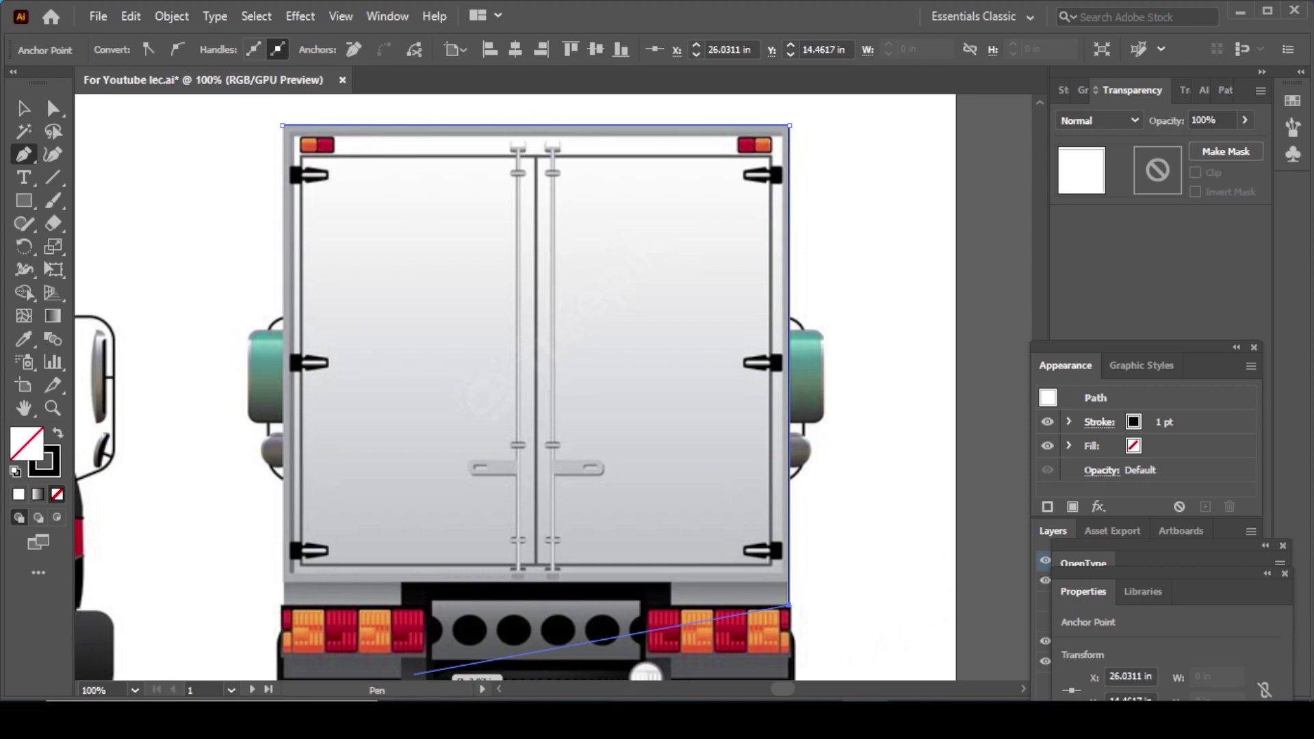
{"action": "left_click", "coordinate": [670, 606]}
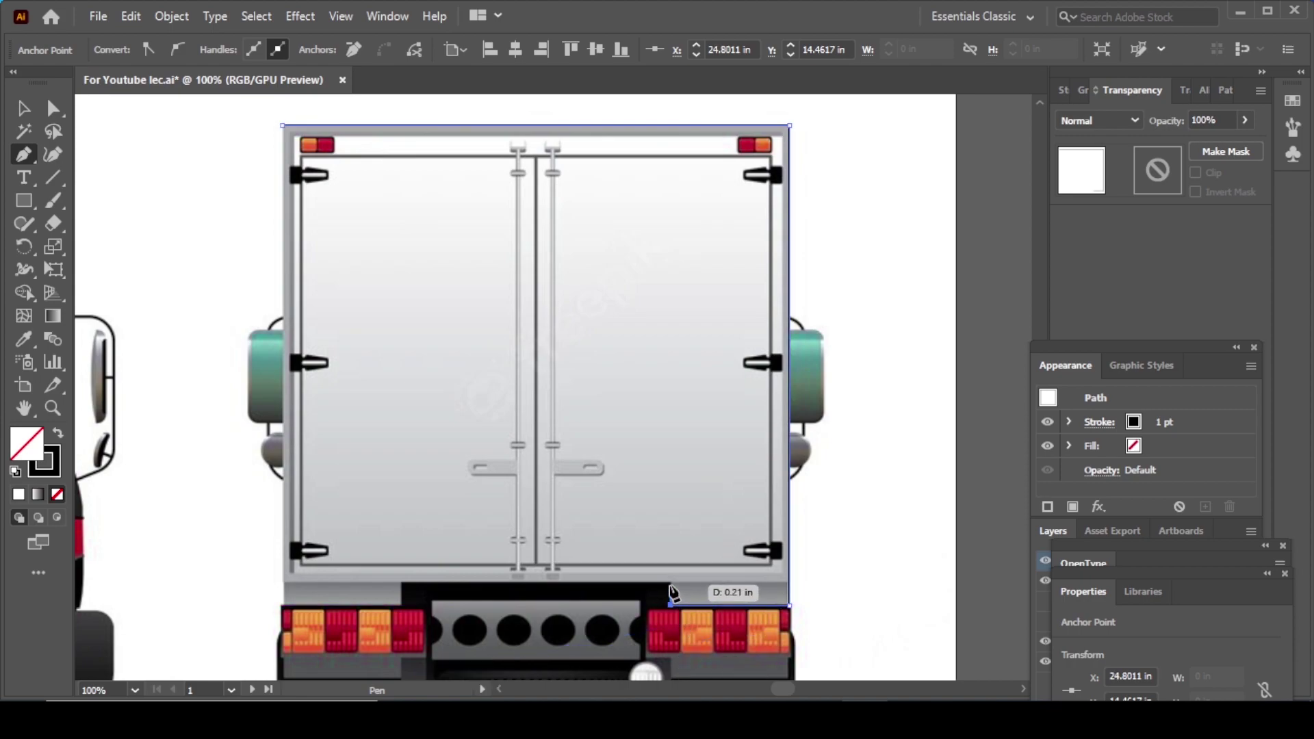
{"action": "left_click", "coordinate": [670, 582]}
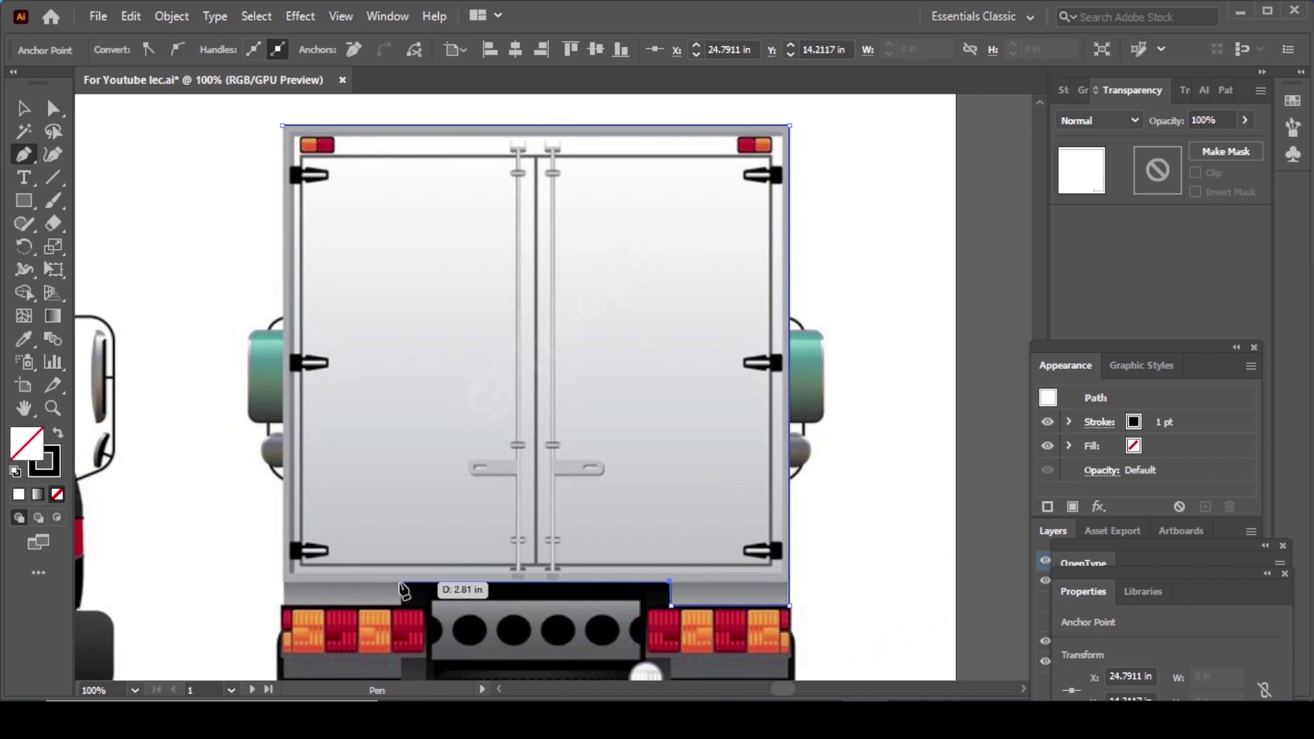
{"action": "left_click", "coordinate": [401, 583]}
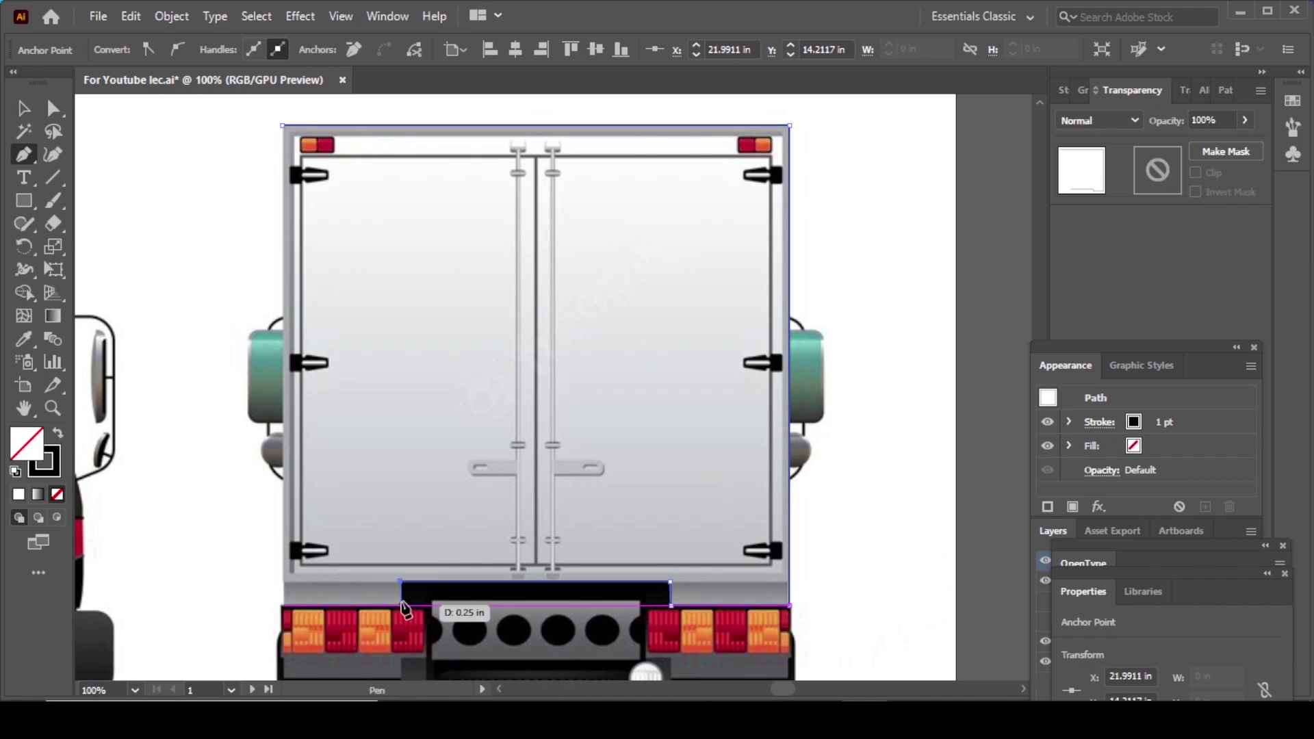
{"action": "left_click", "coordinate": [445, 628], "text": "ctrl"}
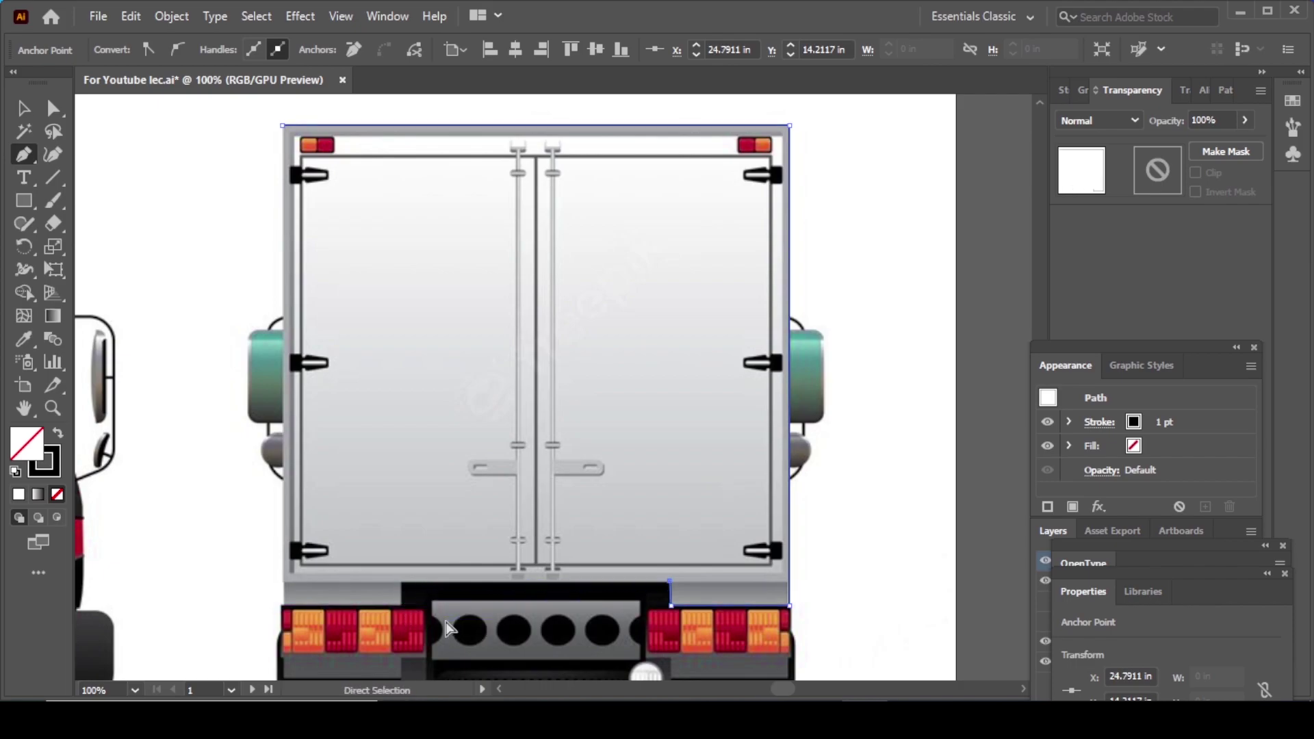
Zoom in and continue the outline around the recess's left end to the panel's left edge.
{"action": "key", "text": "ctrl+plus"}
{"action": "scroll", "coordinate": [438, 520], "scroll_direction": "left", "scroll_amount": 5}
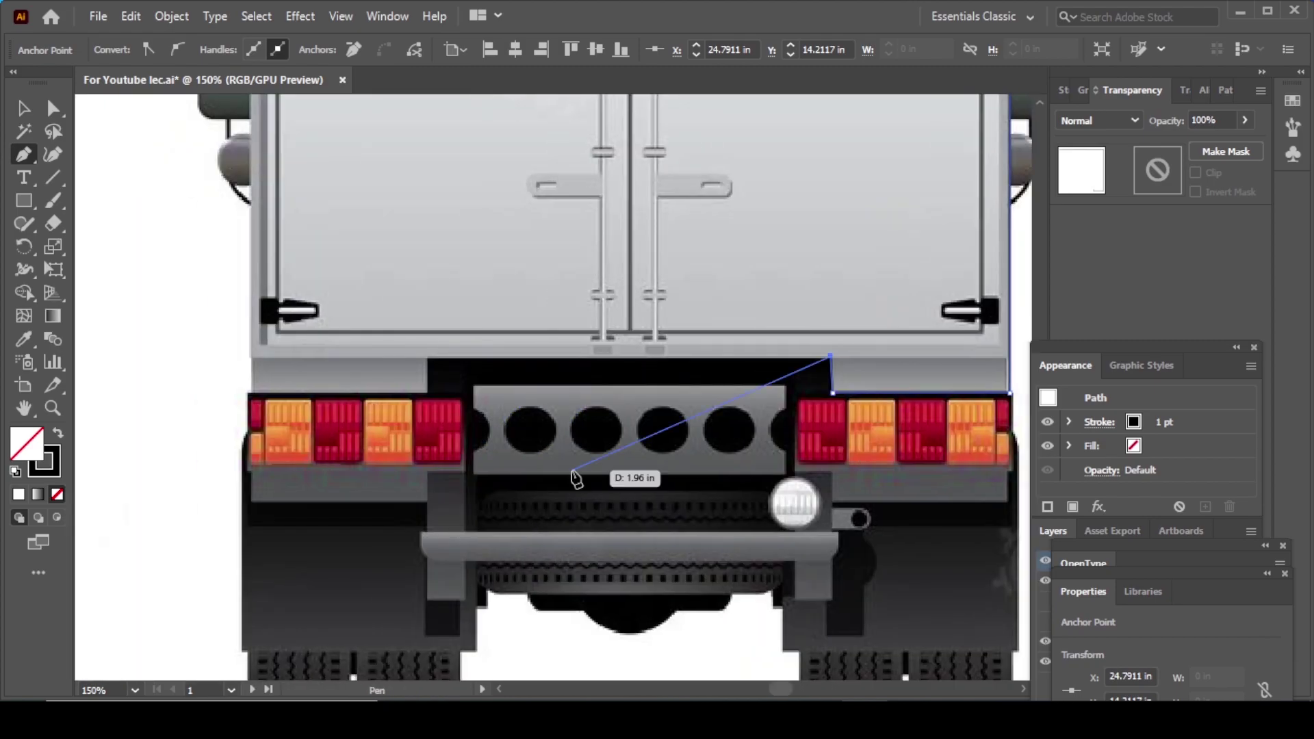
{"action": "key", "text": "ctrl+plus"}
{"action": "scroll", "coordinate": [514, 438], "scroll_direction": "left", "scroll_amount": 5}
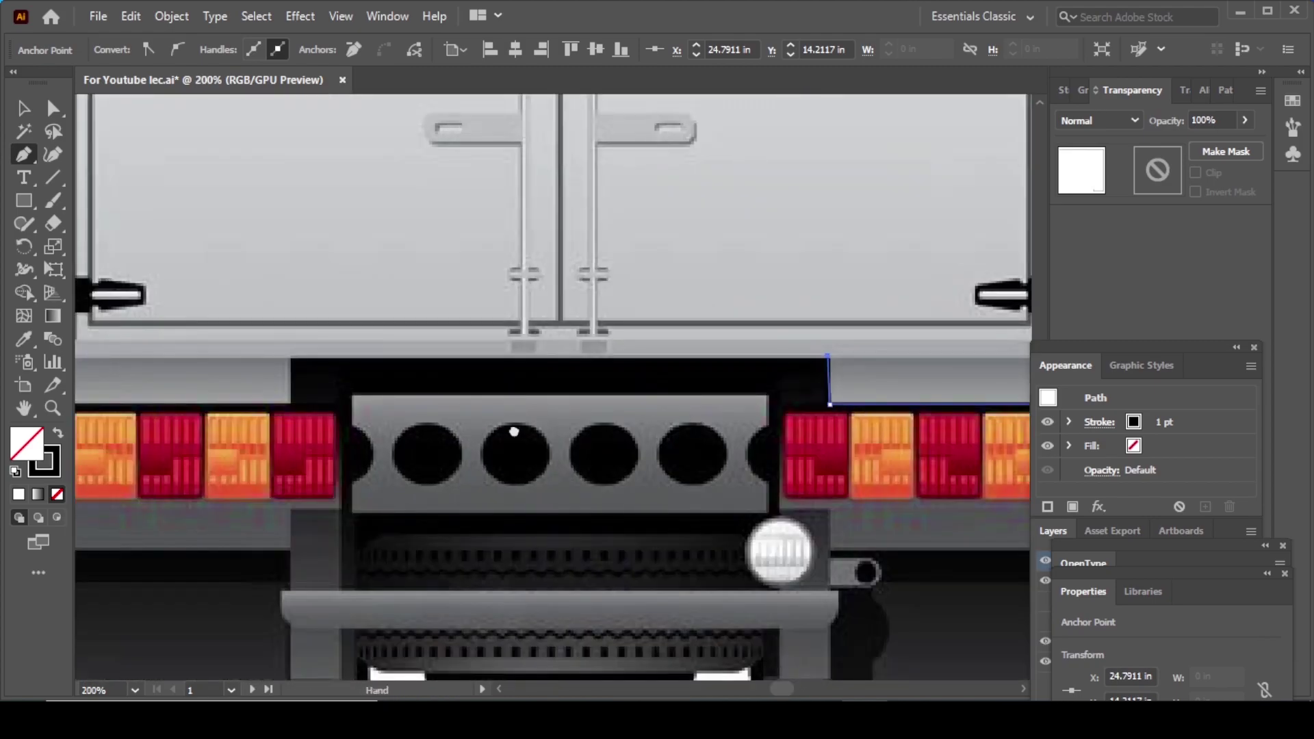
{"action": "left_click_drag", "start_coordinate": [514, 432], "coordinate": [594, 429]}
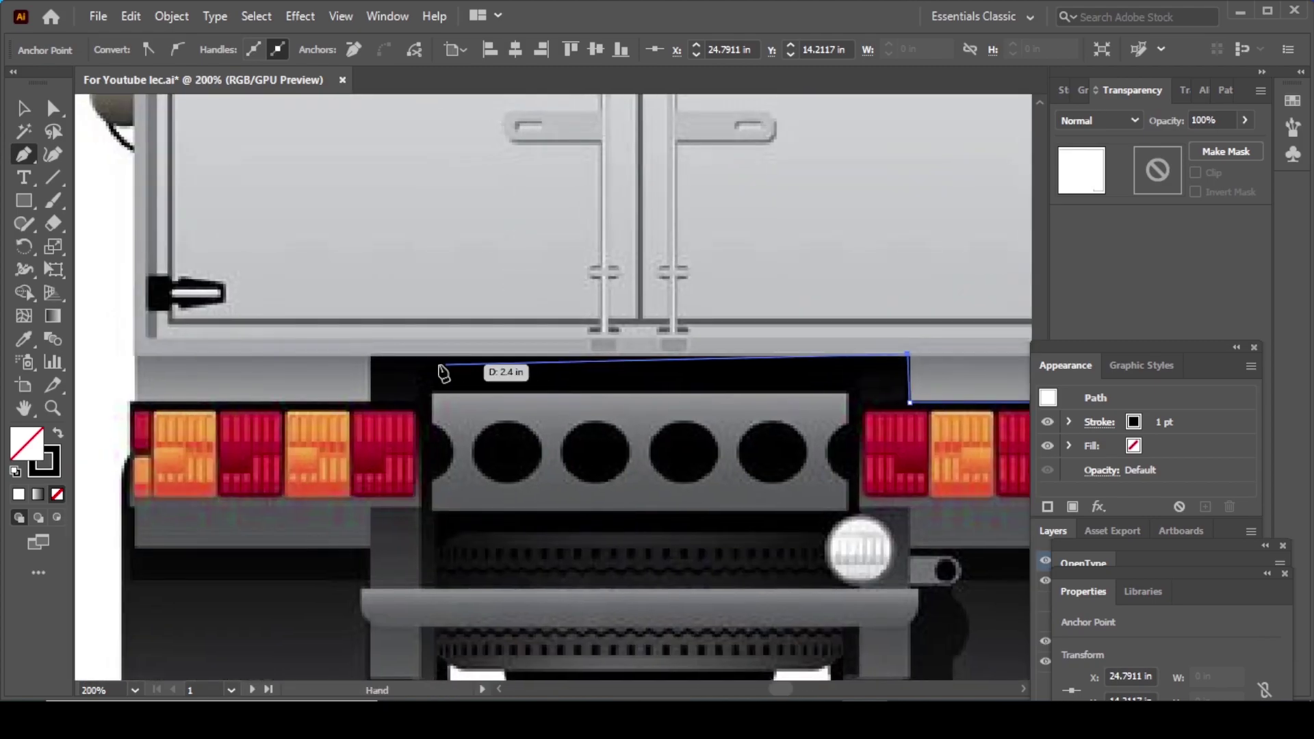
{"action": "left_click", "coordinate": [371, 356]}
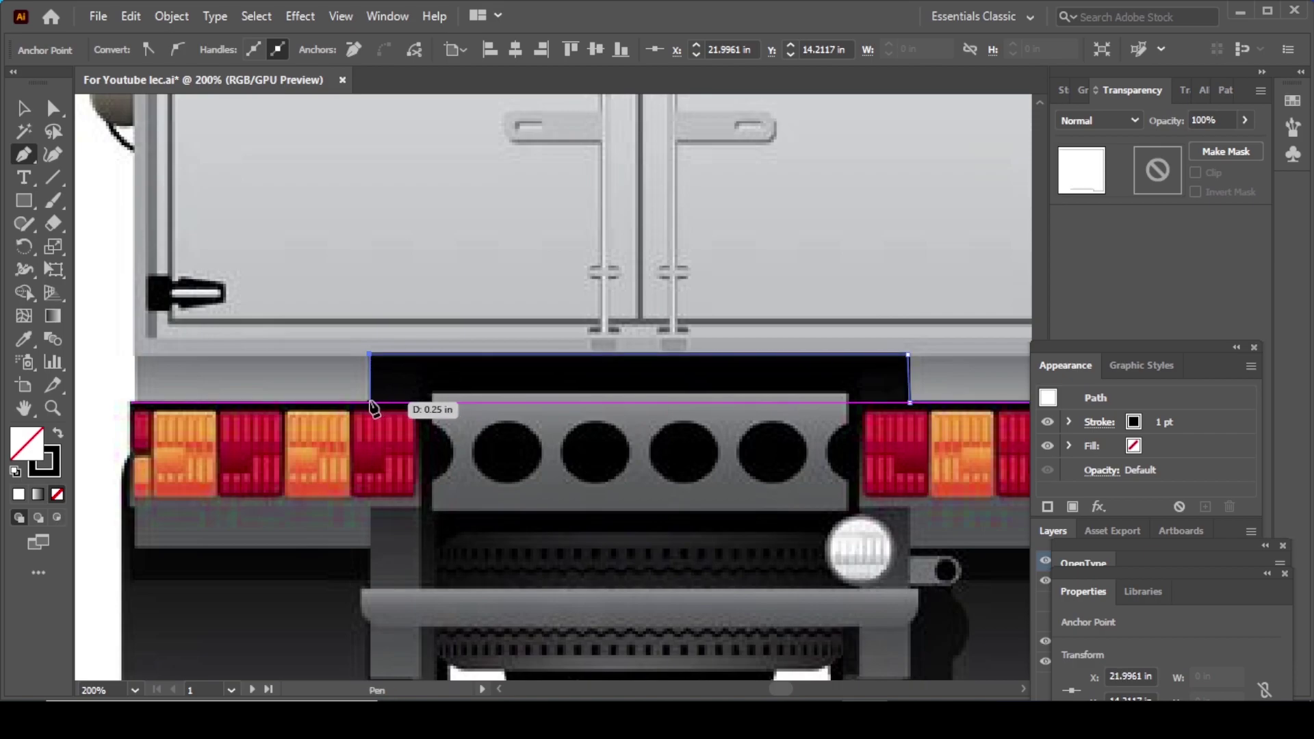
{"action": "left_click", "coordinate": [369, 403]}
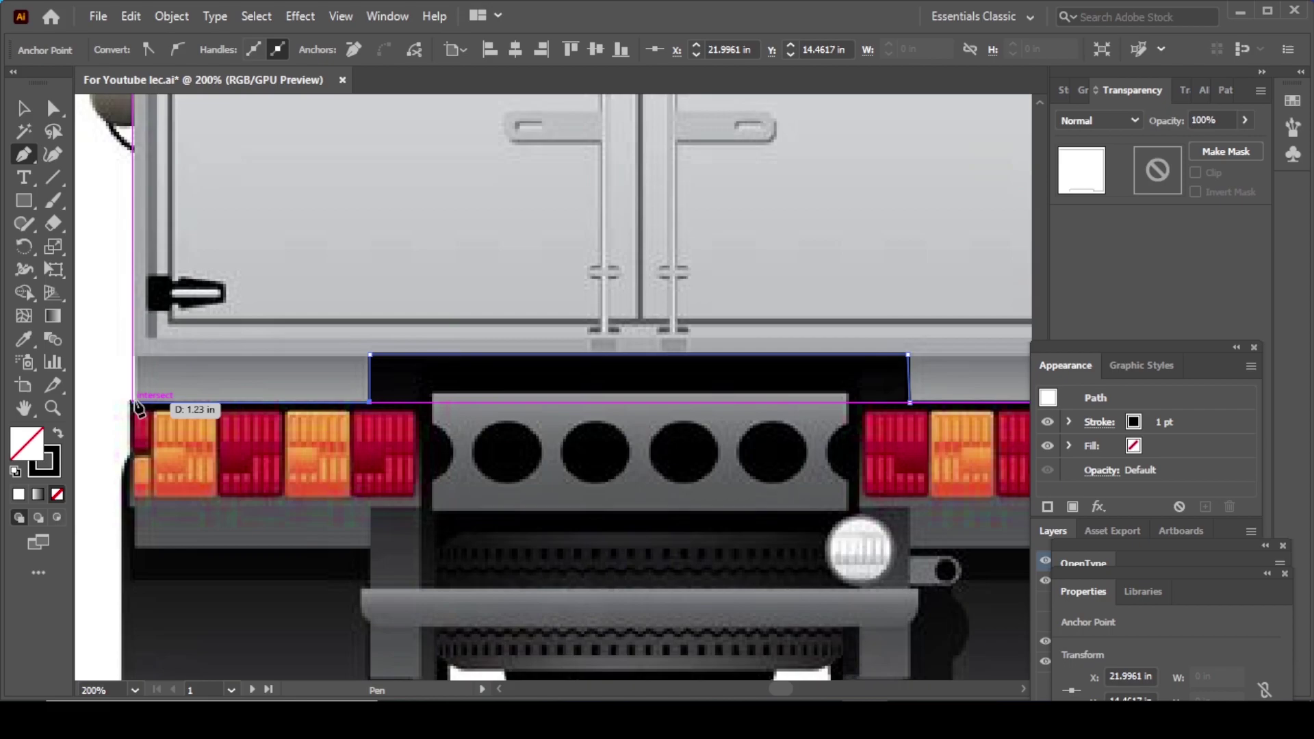
{"action": "left_click", "coordinate": [133, 403]}
Pan back to the top-left corner and close the outline into one rear-panel shape.
{"action": "mouse_move", "coordinate": [157, 288]}
{"action": "left_mouse_down"}
{"action": "mouse_move", "coordinate": [183, 315]}
{"action": "mouse_move", "coordinate": [173, 443]}
{"action": "left_mouse_up"}
{"action": "left_click_drag", "start_coordinate": [176, 373], "coordinate": [205, 495]}
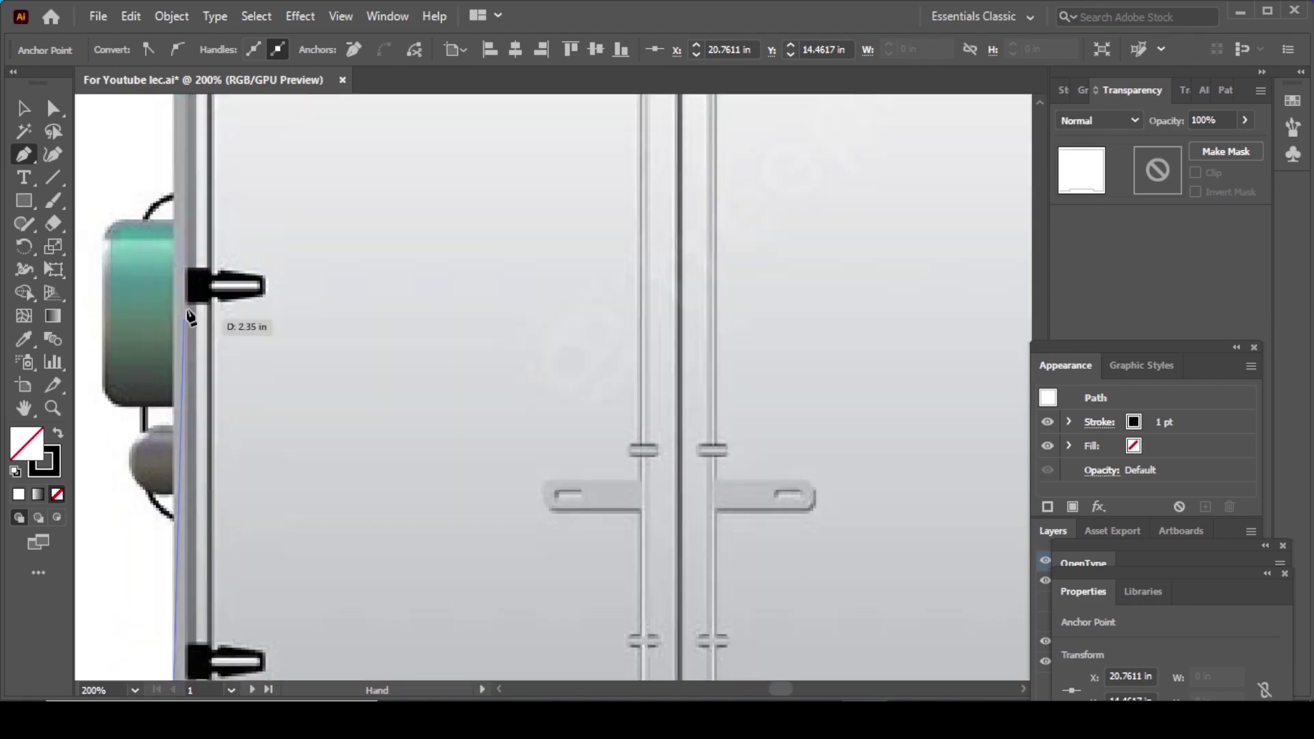
{"action": "left_click_drag", "start_coordinate": [190, 316], "coordinate": [195, 478]}
{"action": "left_click_drag", "start_coordinate": [202, 266], "coordinate": [229, 402]}
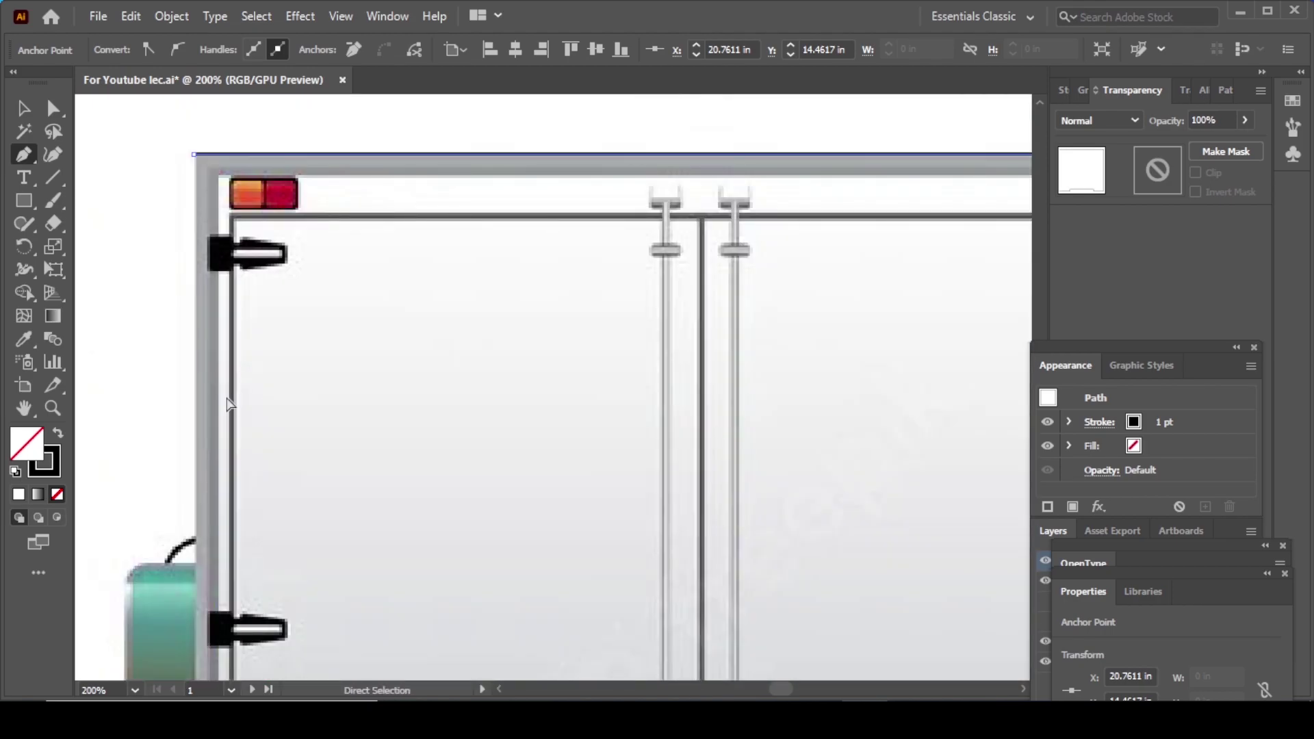
{"action": "key", "text": "ctrl+minus"}
{"action": "left_click_drag", "start_coordinate": [602, 298], "coordinate": [462, 558]}
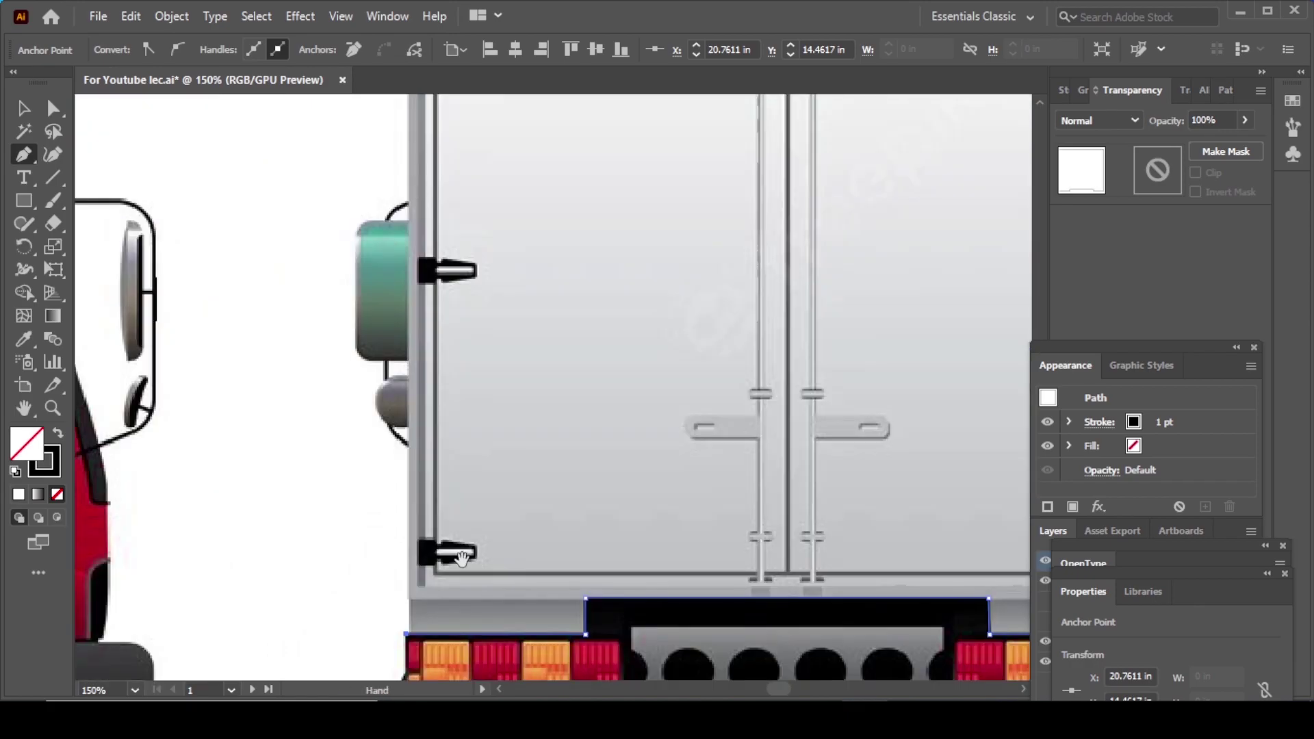
{"action": "key", "text": "ctrl+minus"}
{"action": "left_click_drag", "start_coordinate": [602, 390], "coordinate": [498, 596]}
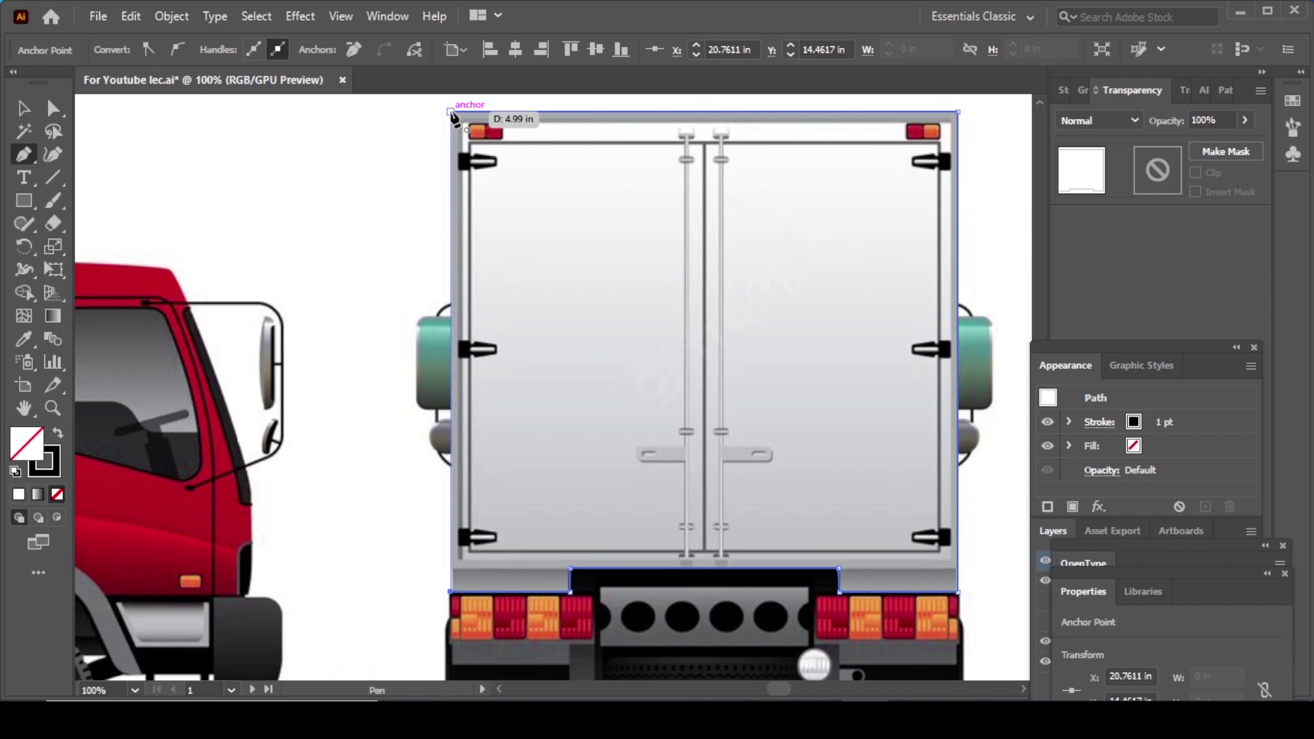
{"action": "left_click", "coordinate": [450, 112]}
{"action": "key", "text": "v"}
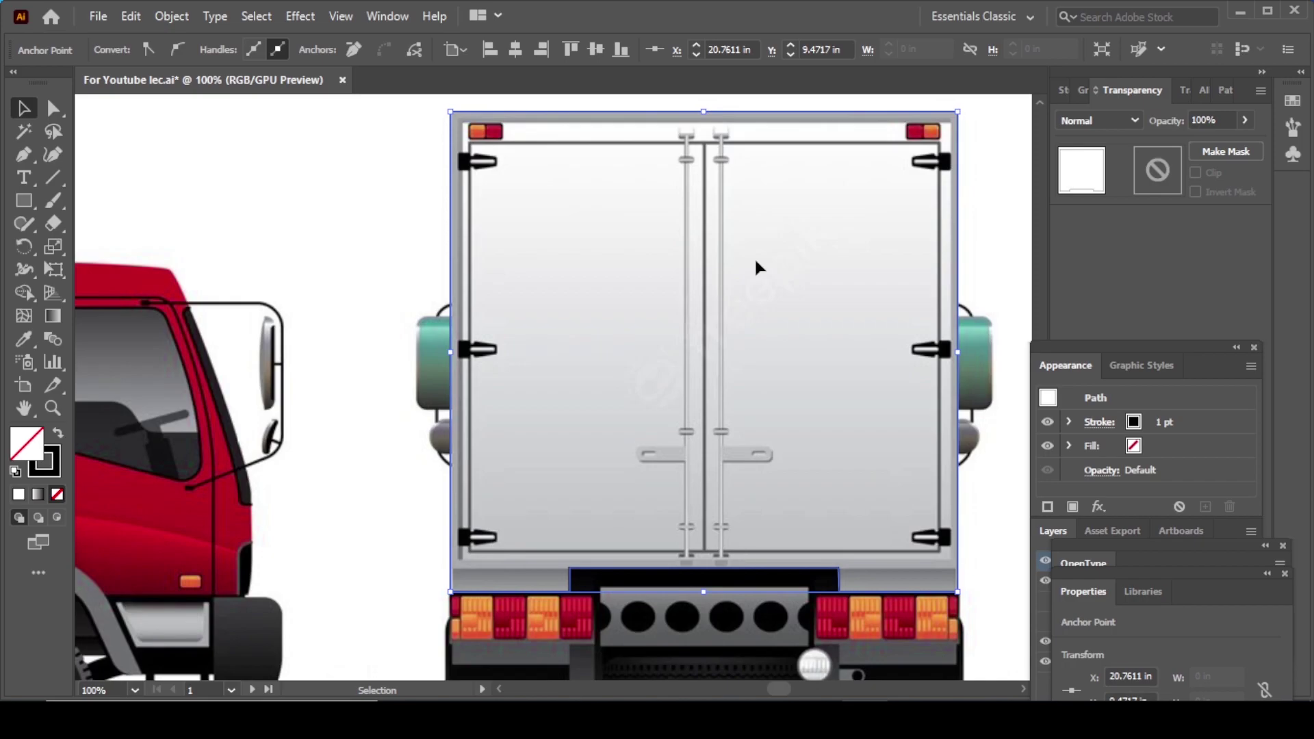
Fill the rear-panel shape with bright yellow #ffe000.
{"action": "double_click", "coordinate": [37, 450]}
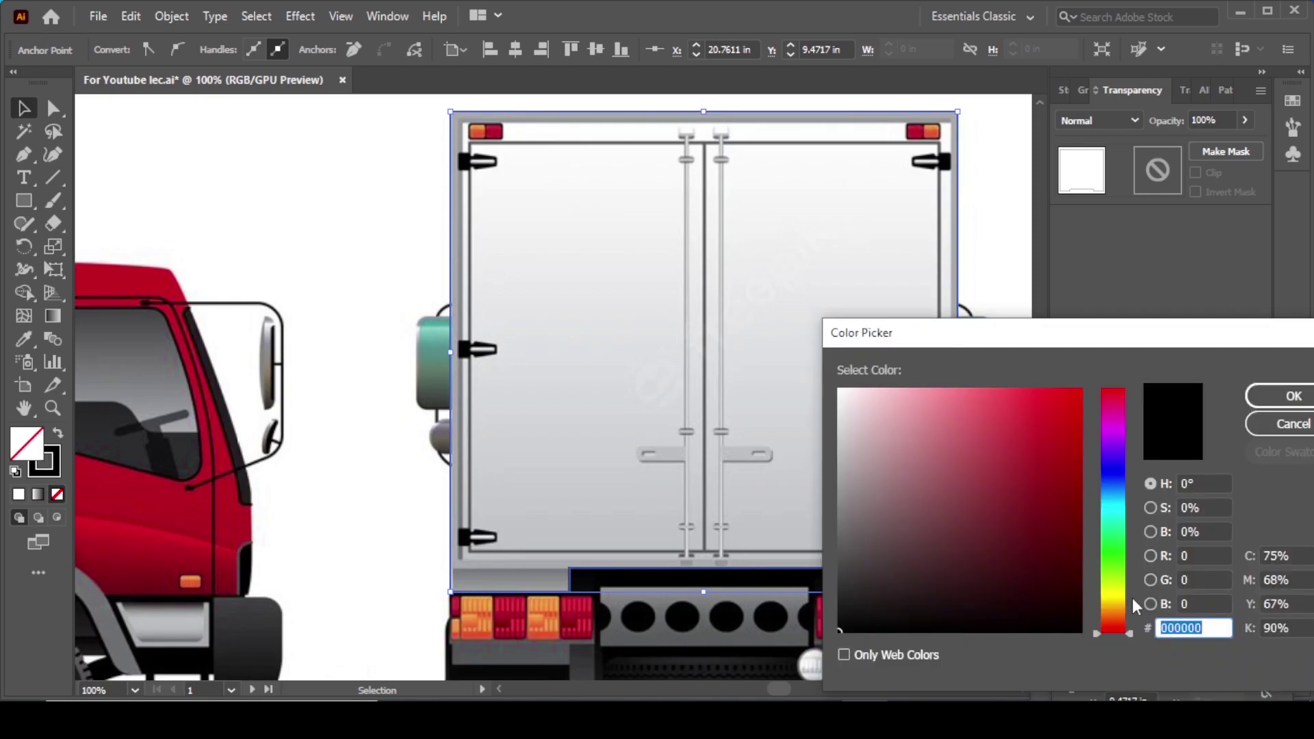
{"action": "left_click", "coordinate": [1110, 600]}
{"action": "left_click", "coordinate": [1084, 382]}
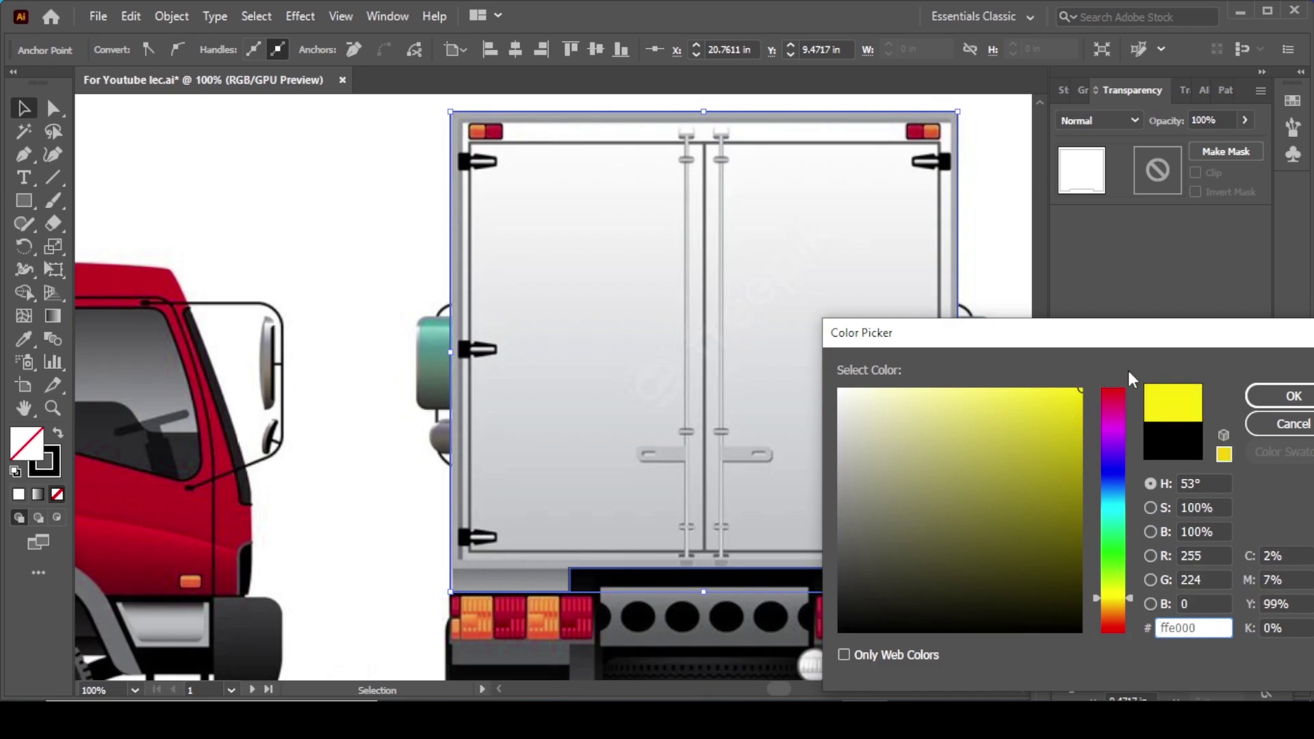
{"action": "left_click", "coordinate": [1271, 403]}
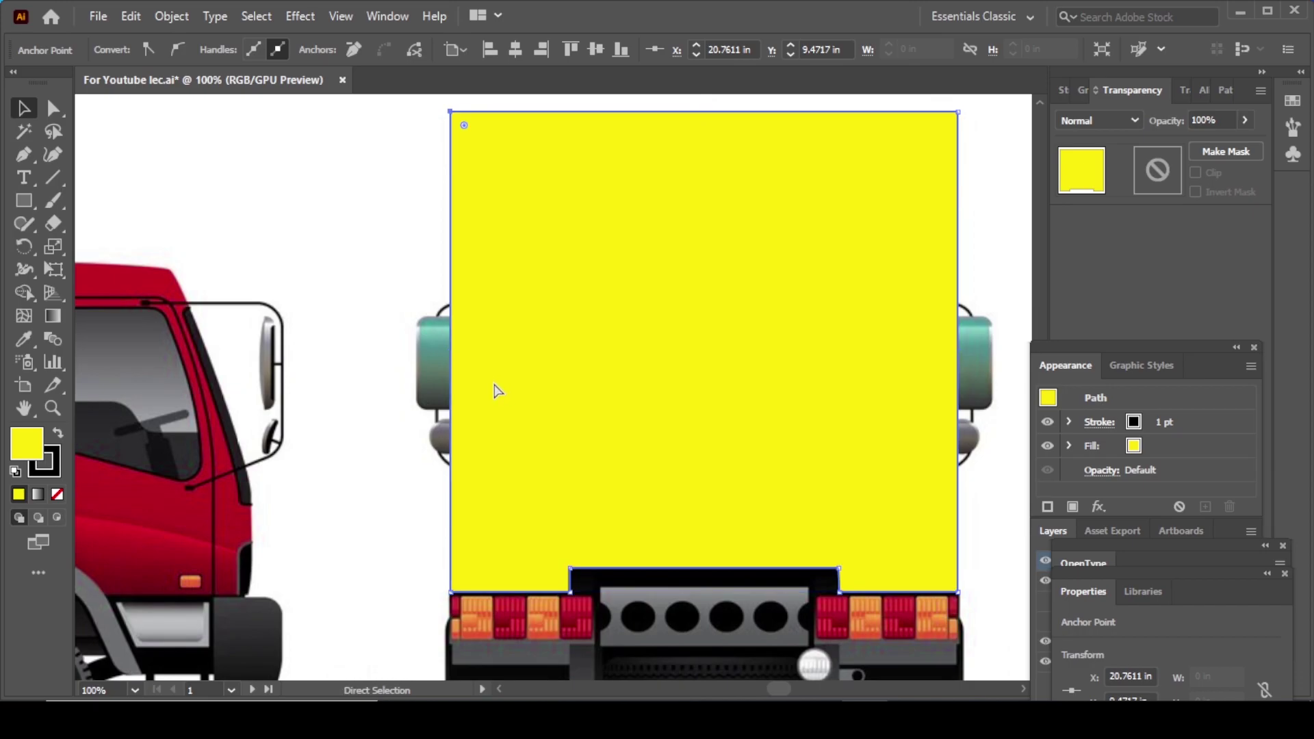
Deselect the yellow panel and reframe the view to inspect it.
{"action": "key", "text": "ctrl+minus"}
{"action": "scroll", "coordinate": [566, 457], "scroll_direction": "down", "scroll_amount": 3}
{"action": "scroll", "coordinate": [565, 457], "scroll_direction": "right", "scroll_amount": 5}
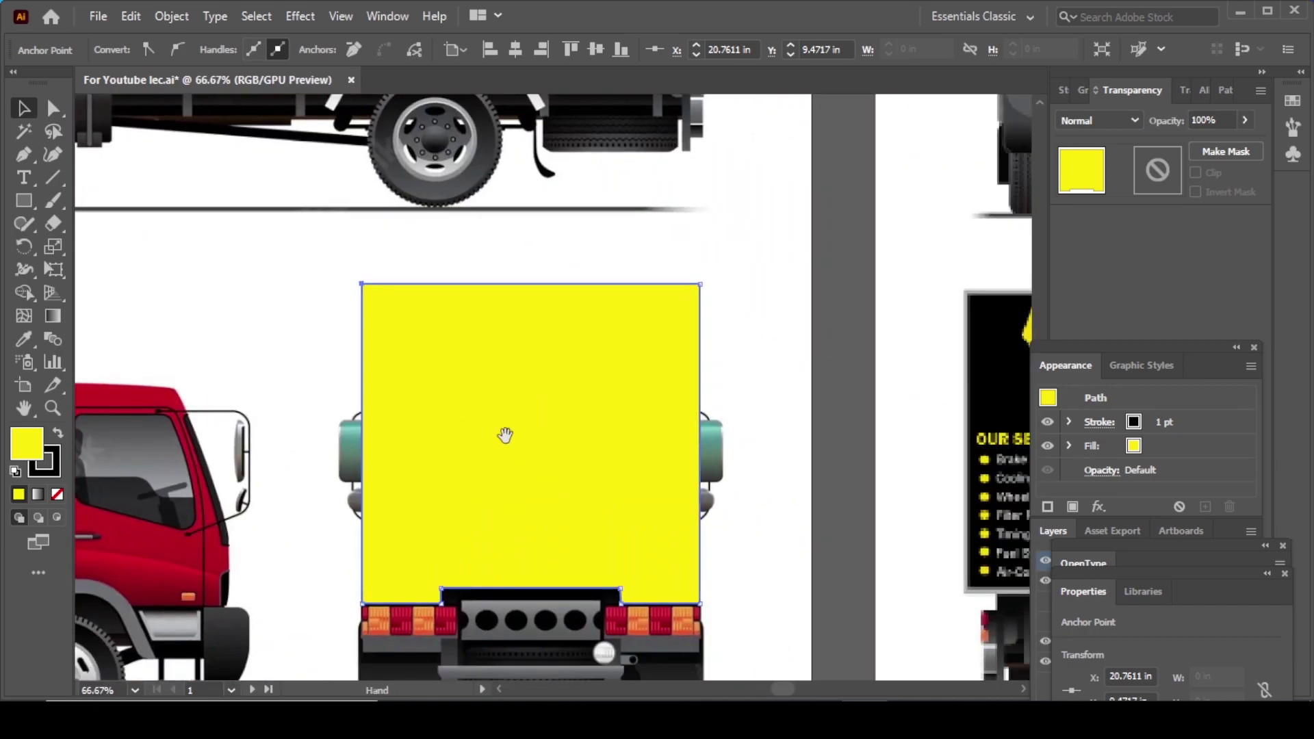
{"action": "key", "text": "ctrl+shift+a"}
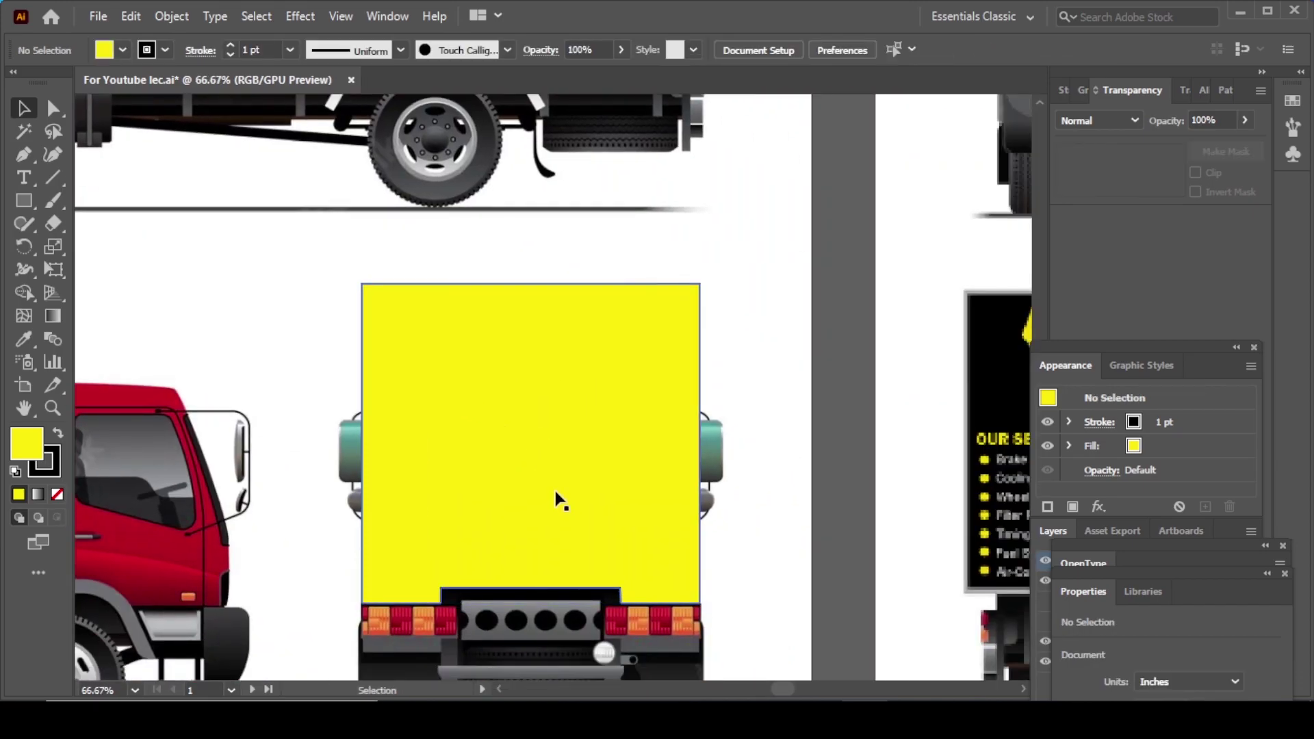
{"action": "key", "text": "ctrl"}
{"action": "left_click_drag", "start_coordinate": [575, 536], "coordinate": [577, 468]}
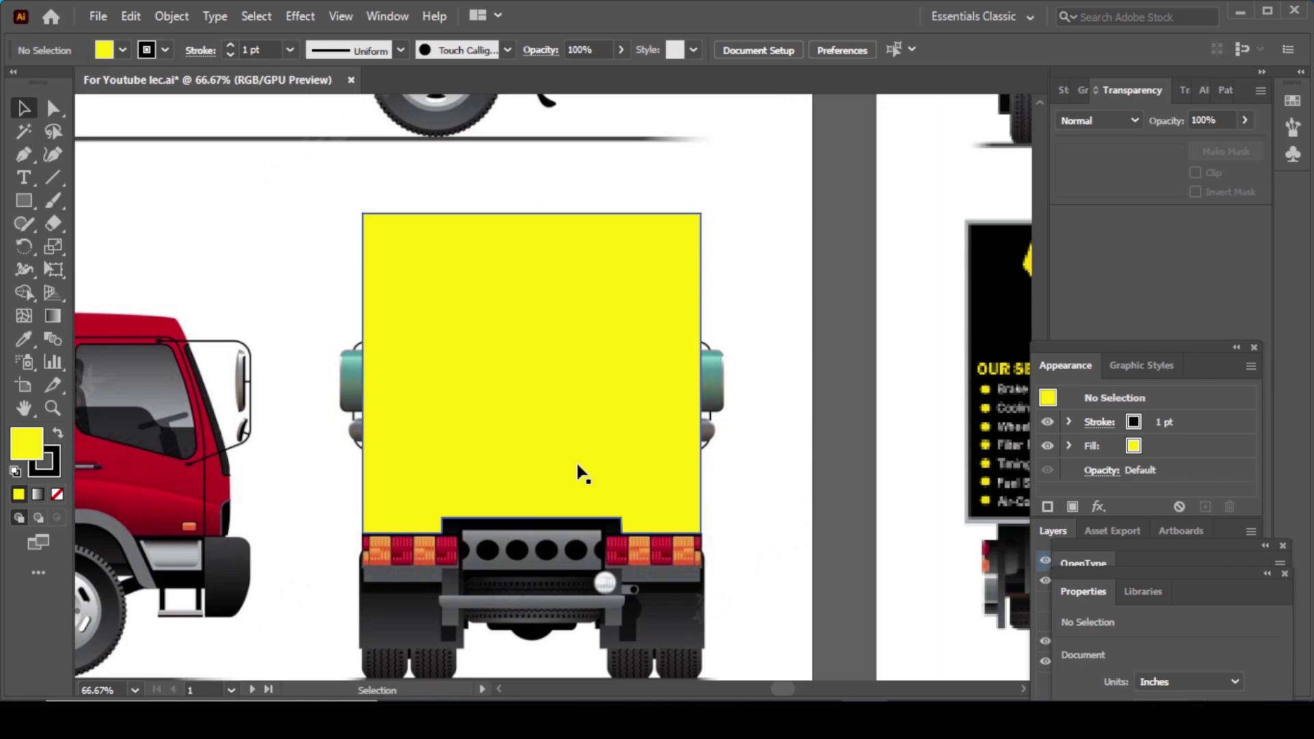
{"action": "key", "text": "ctrl+1"}
{"action": "key", "text": "v"}
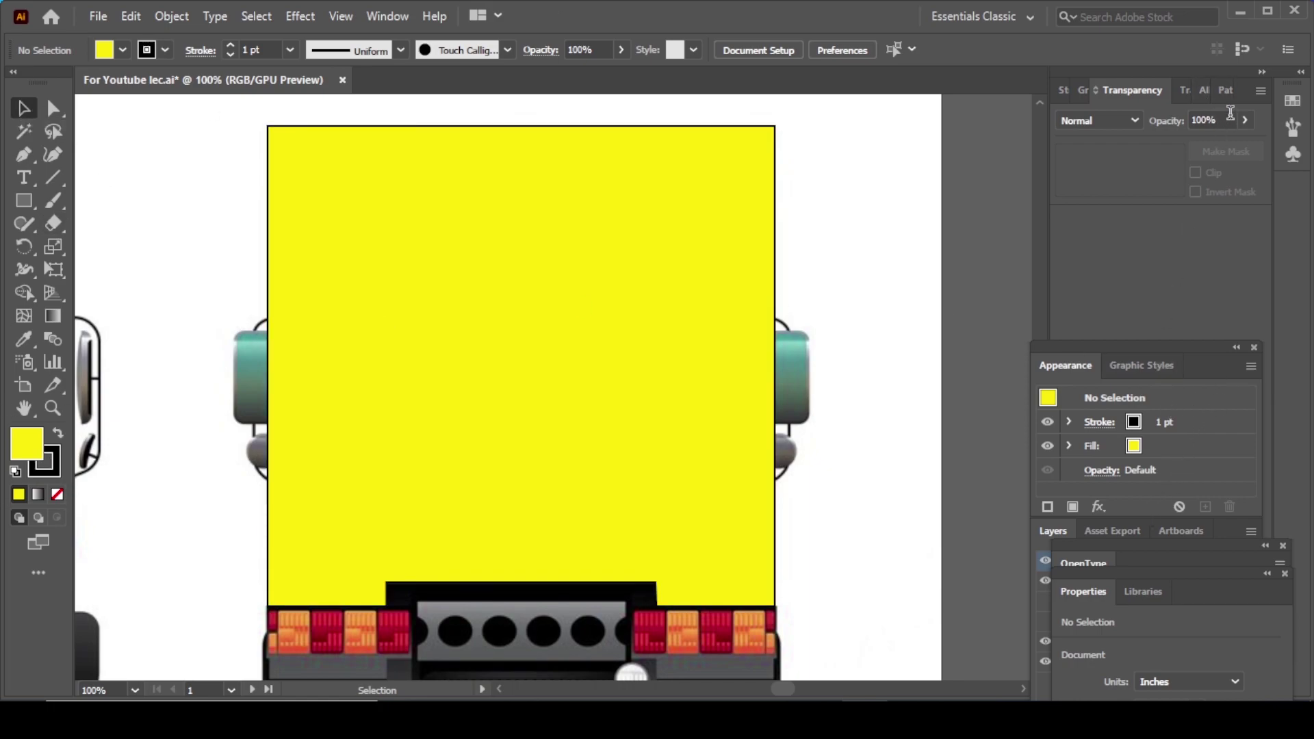
Set the yellow rear panel's opacity to 43%, then deselect and zoom in on its top corner.
{"action": "left_click", "coordinate": [696, 305]}
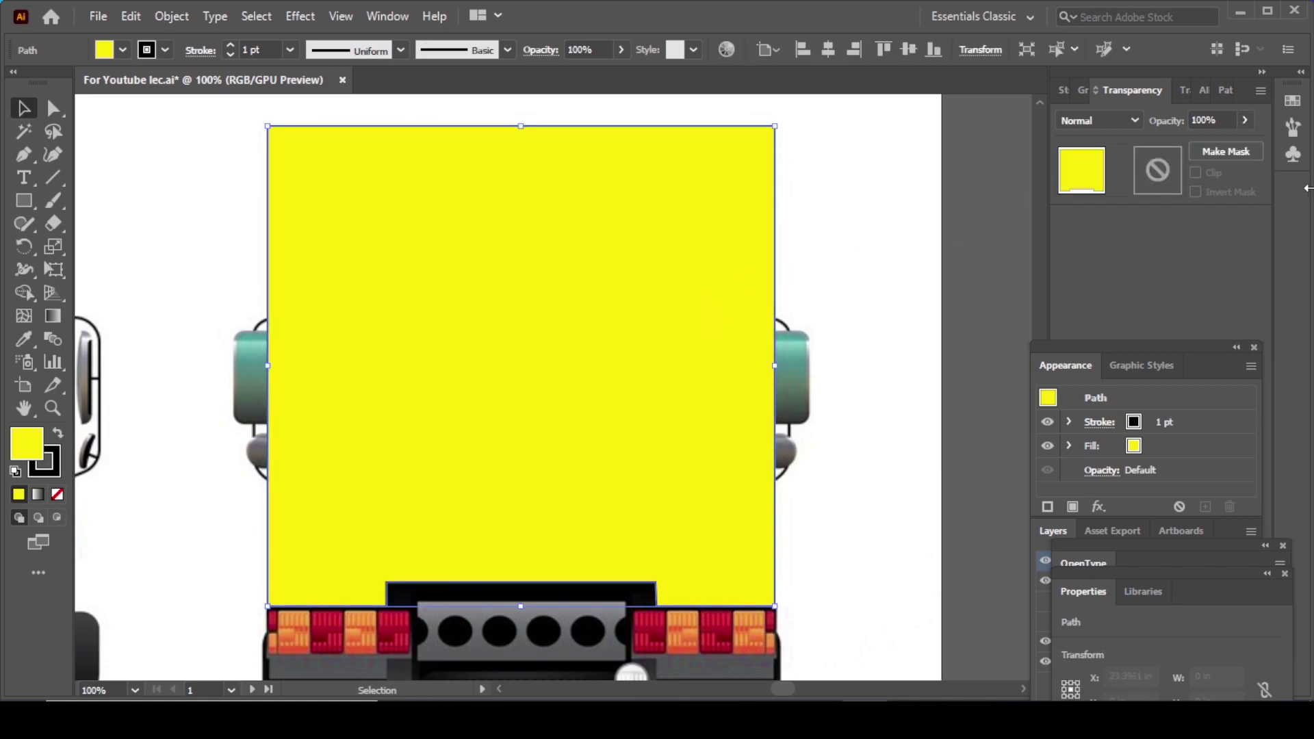
{"action": "left_click", "coordinate": [1244, 122]}
{"action": "left_click_drag", "start_coordinate": [1218, 146], "coordinate": [1201, 142]}
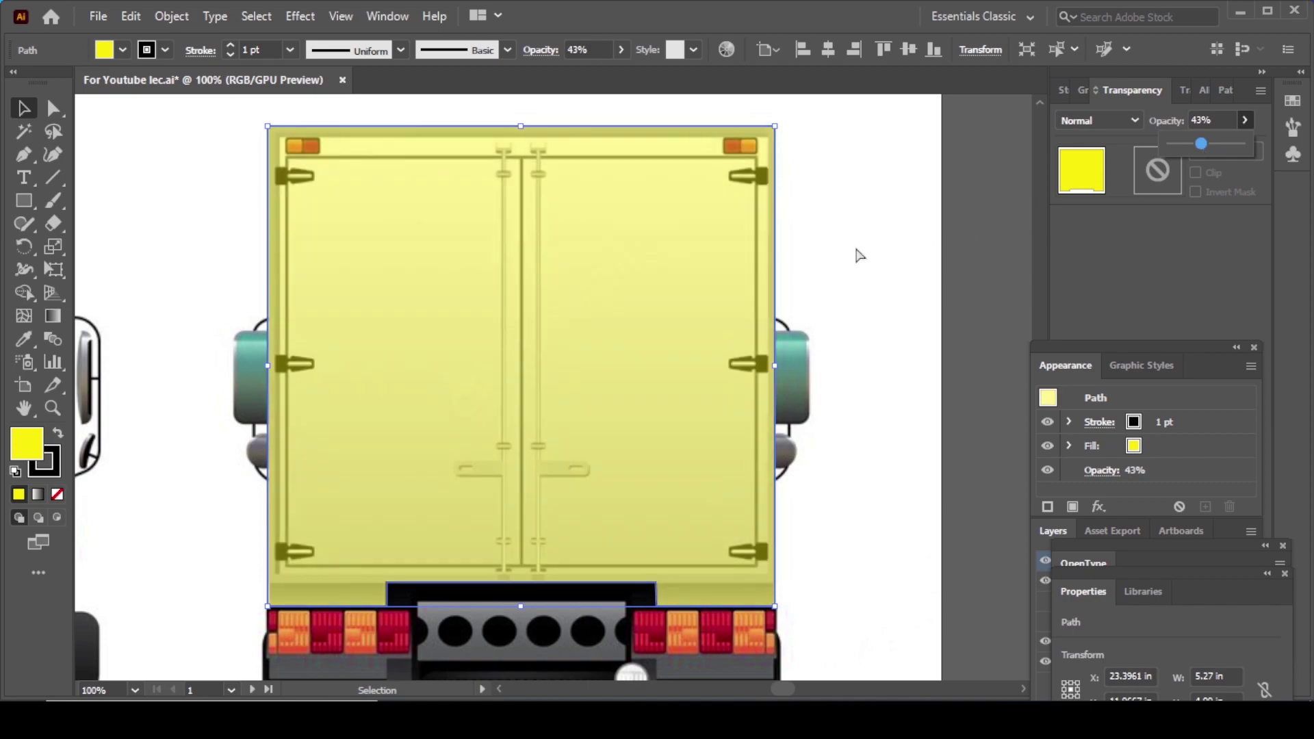
{"action": "left_click", "coordinate": [21, 104]}
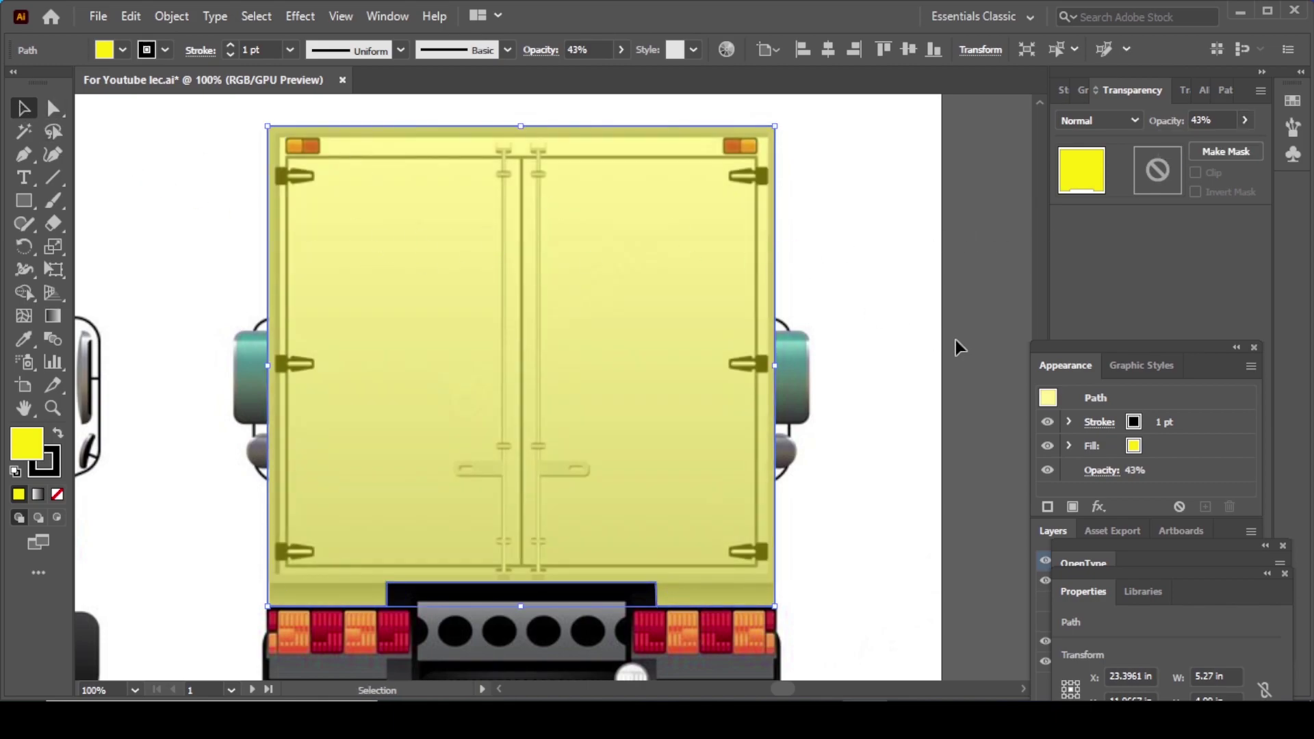
{"action": "left_click", "coordinate": [959, 359]}
{"action": "key", "text": "ctrl+plus"}
{"action": "scroll", "coordinate": [660, 484], "scroll_direction": "up", "scroll_amount": 5}
{"action": "scroll", "coordinate": [660, 484], "scroll_direction": "right", "scroll_amount": 2}
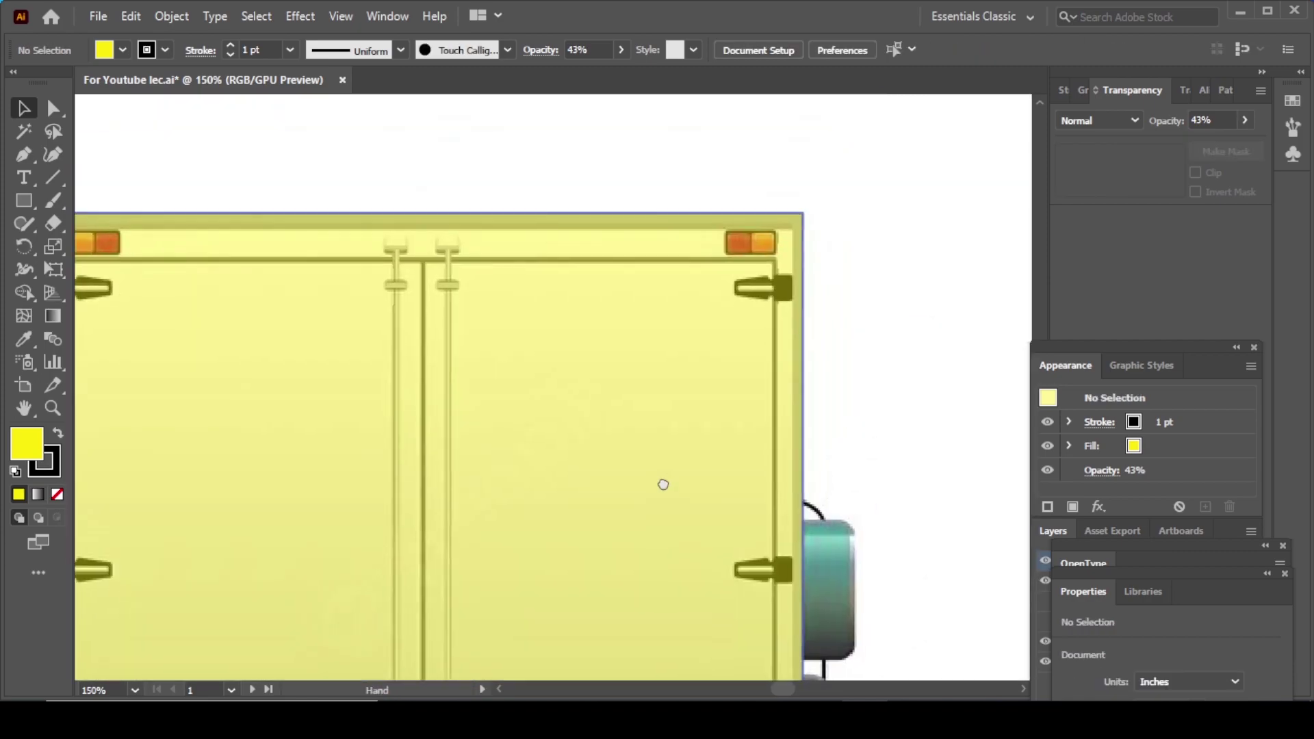
{"action": "scroll", "coordinate": [622, 411], "scroll_direction": "right", "scroll_amount": 1}
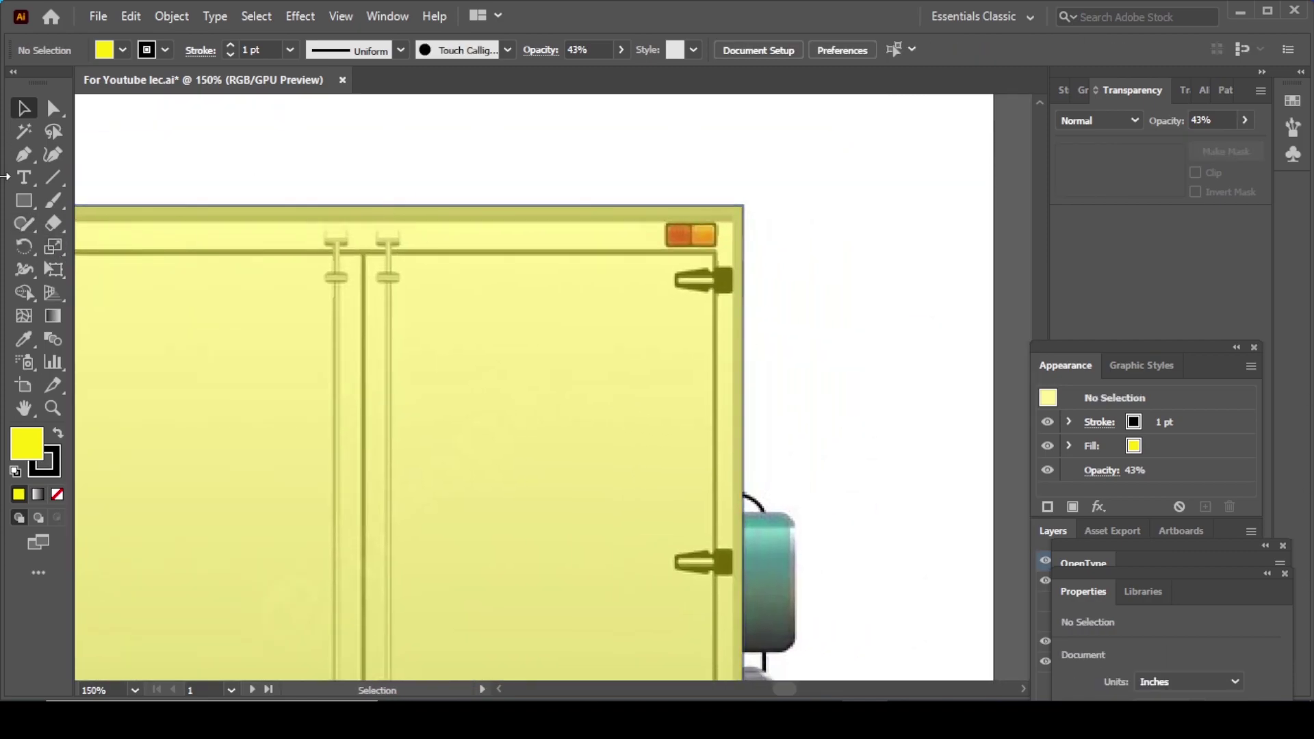
Draw a yellow rectangle over the top-right orange light and set its stroke to None.
{"action": "left_click", "coordinate": [21, 200]}
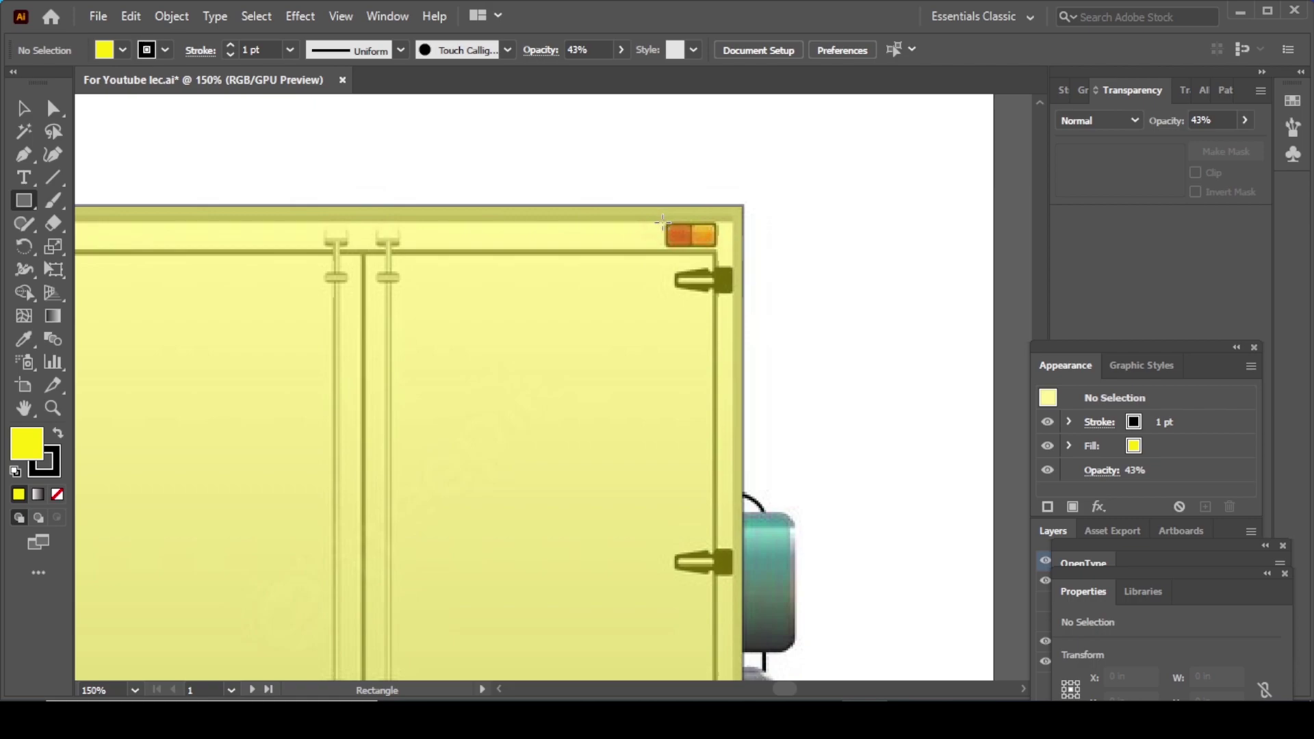
{"action": "left_click_drag", "start_coordinate": [663, 220], "coordinate": [719, 248]}
{"action": "left_click", "coordinate": [24, 108]}
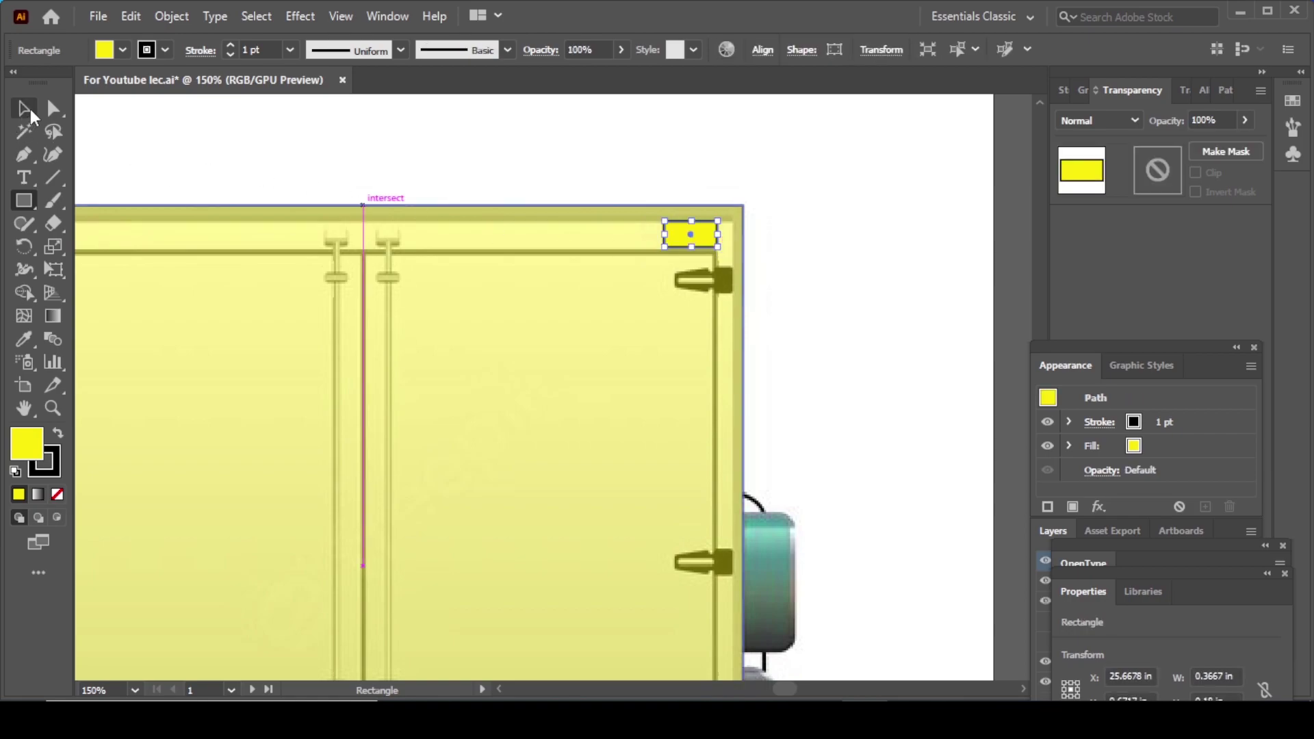
{"action": "left_click", "coordinate": [53, 471]}
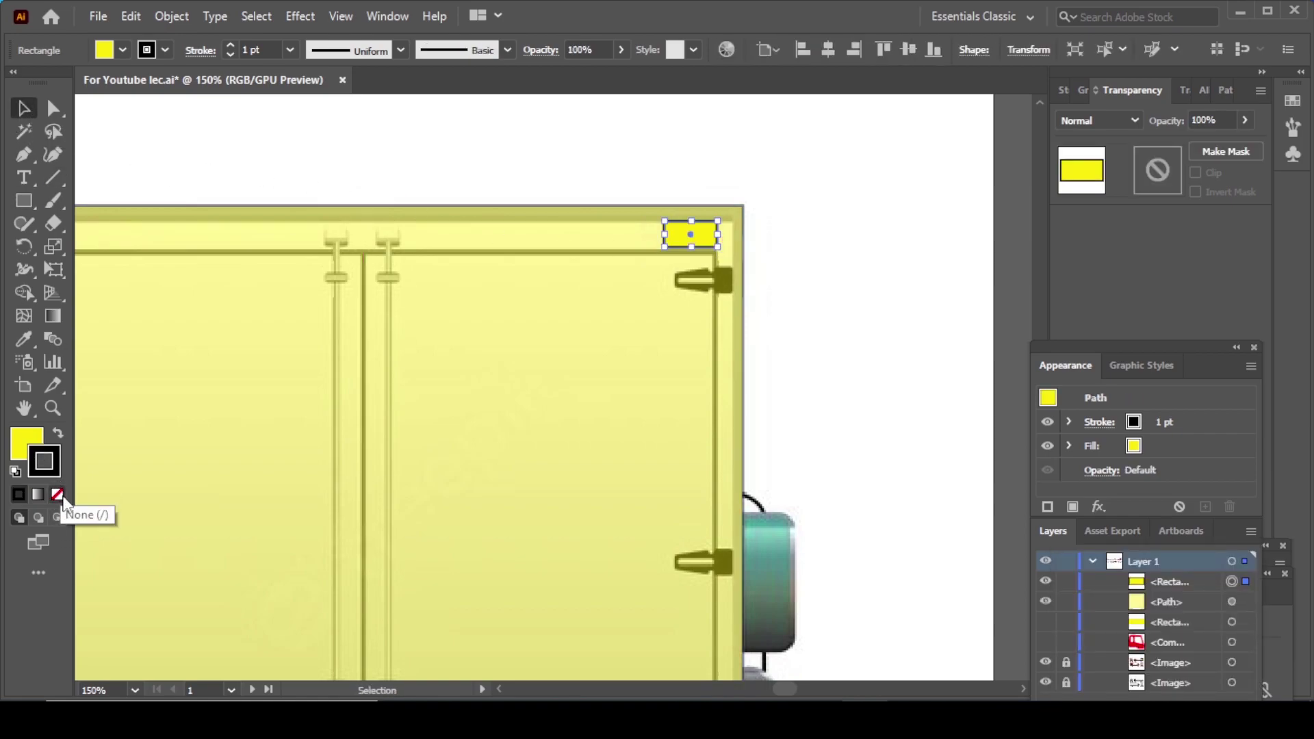
{"action": "left_click", "coordinate": [57, 494]}
{"action": "left_click", "coordinate": [22, 441]}
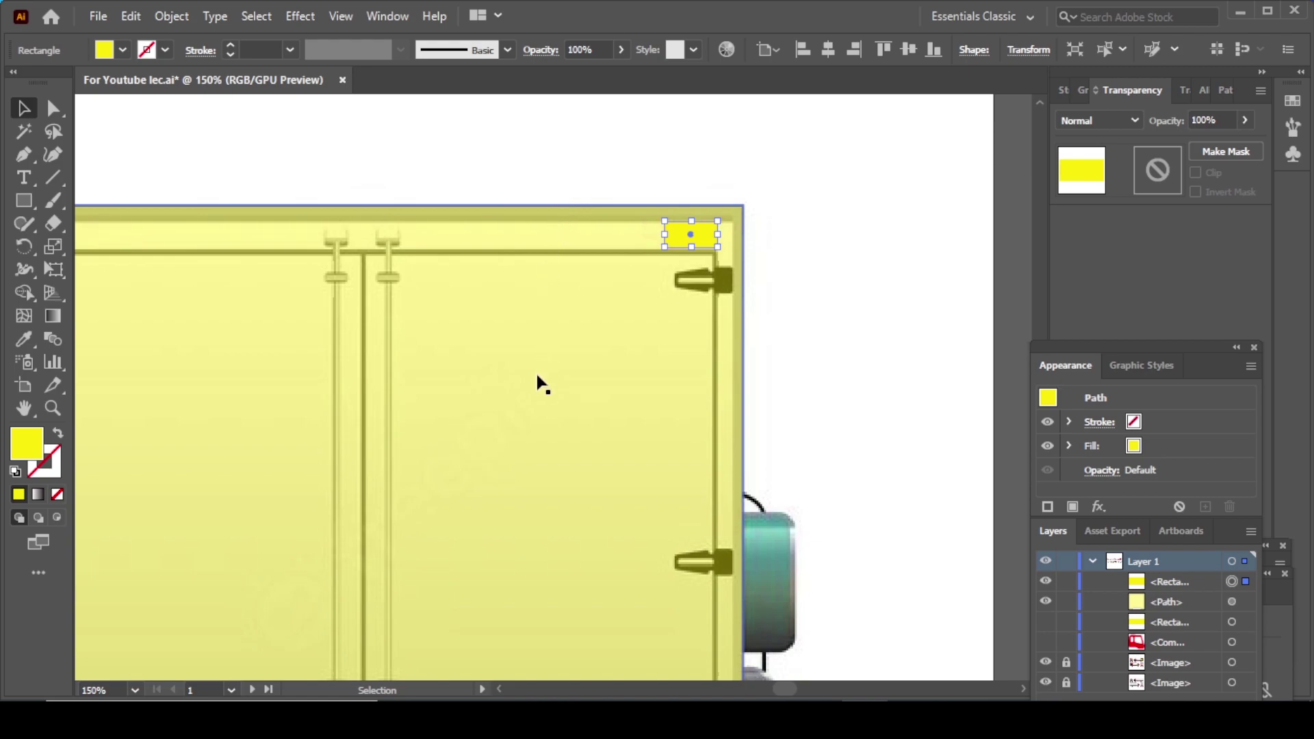
{"action": "left_click", "coordinate": [532, 423], "text": "shift"}
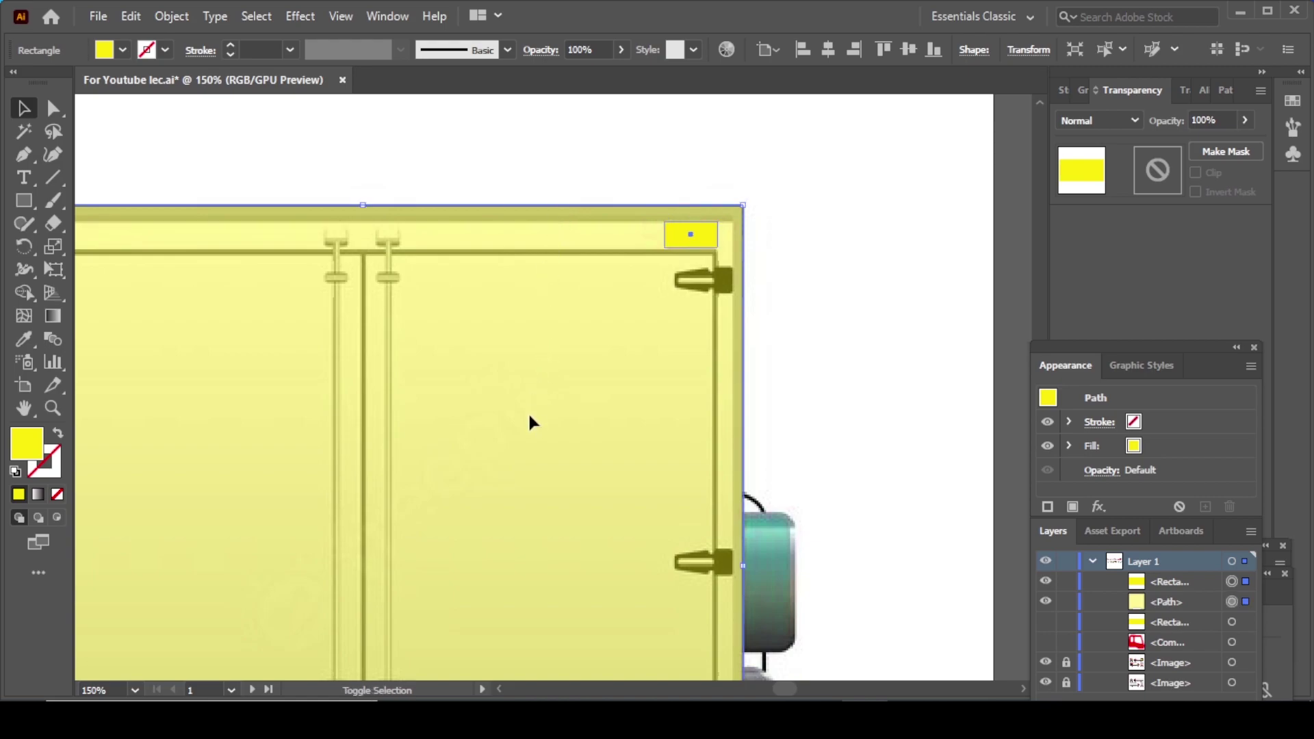
Place a spare copy of the small yellow rectangle to the right of the truck.
{"action": "left_click", "coordinate": [26, 294]}
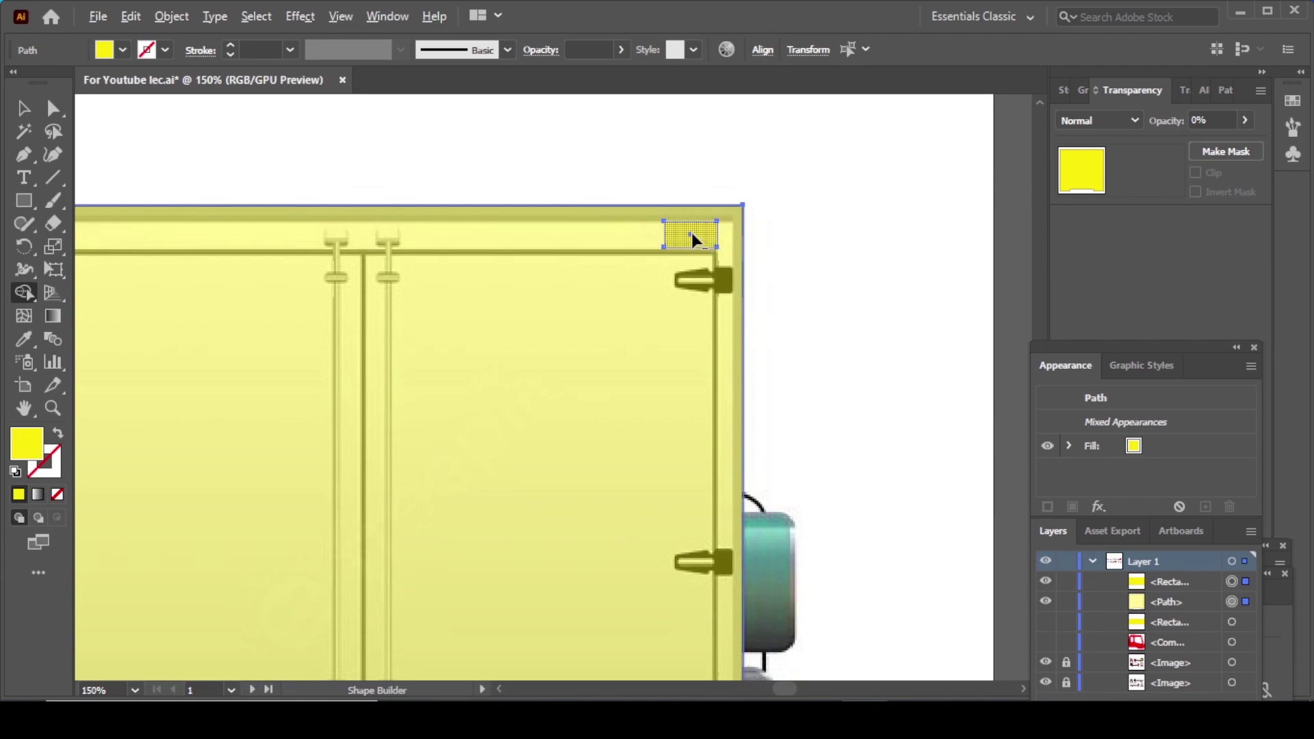
{"action": "left_click", "coordinate": [691, 233]}
{"action": "left_click", "coordinate": [23, 107]}
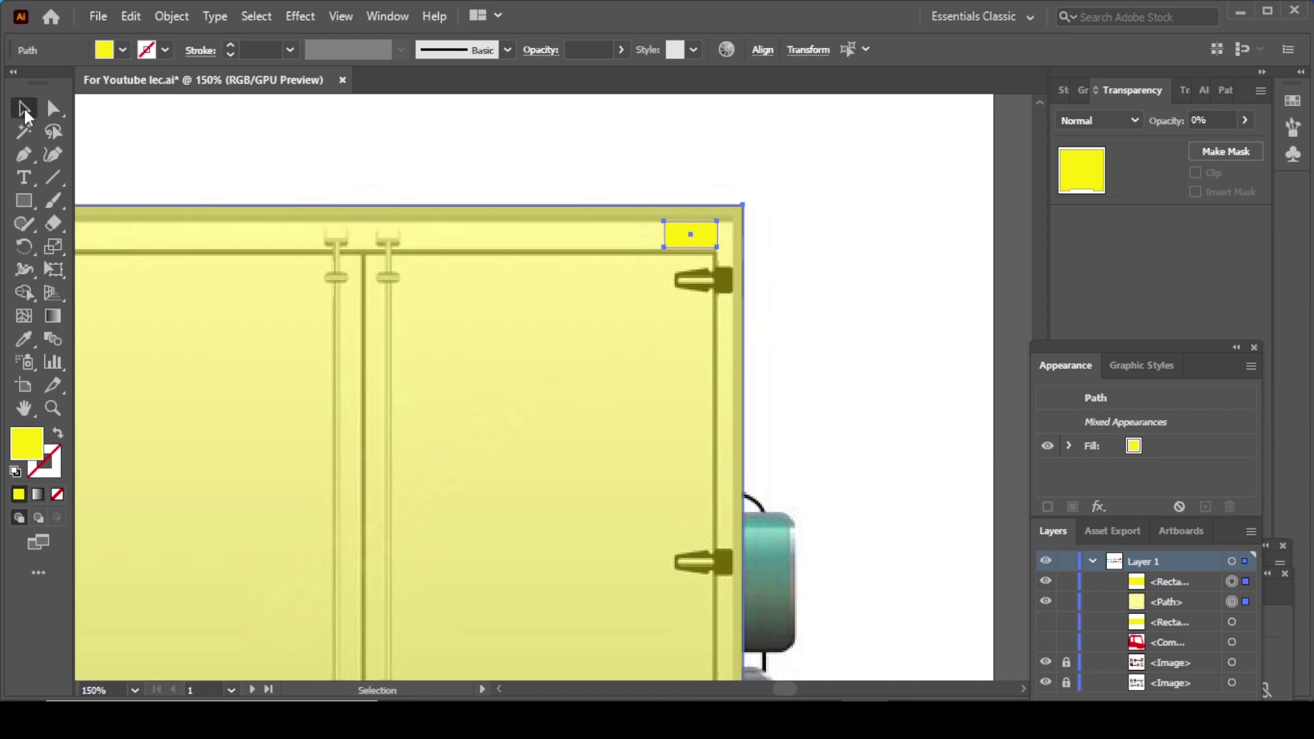
{"action": "left_click", "coordinate": [707, 235]}
{"action": "left_click", "coordinate": [684, 188]}
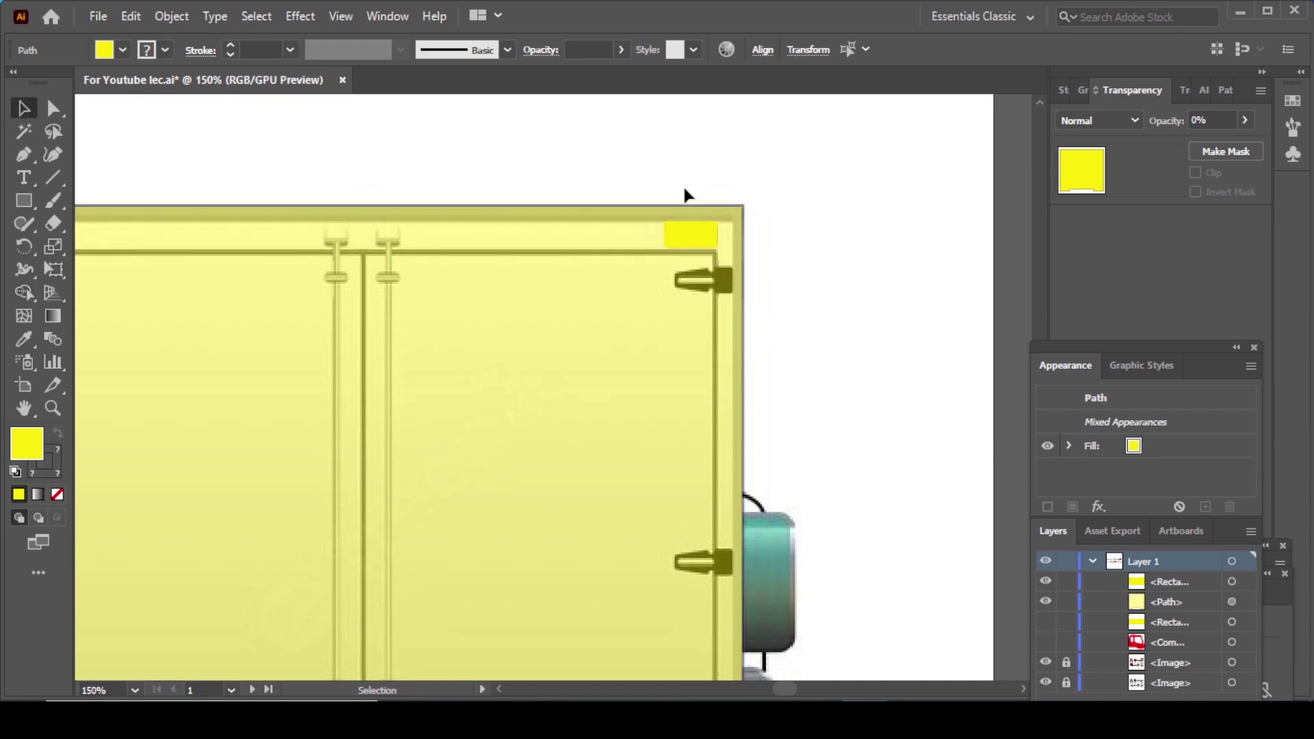
{"action": "left_click", "coordinate": [708, 241]}
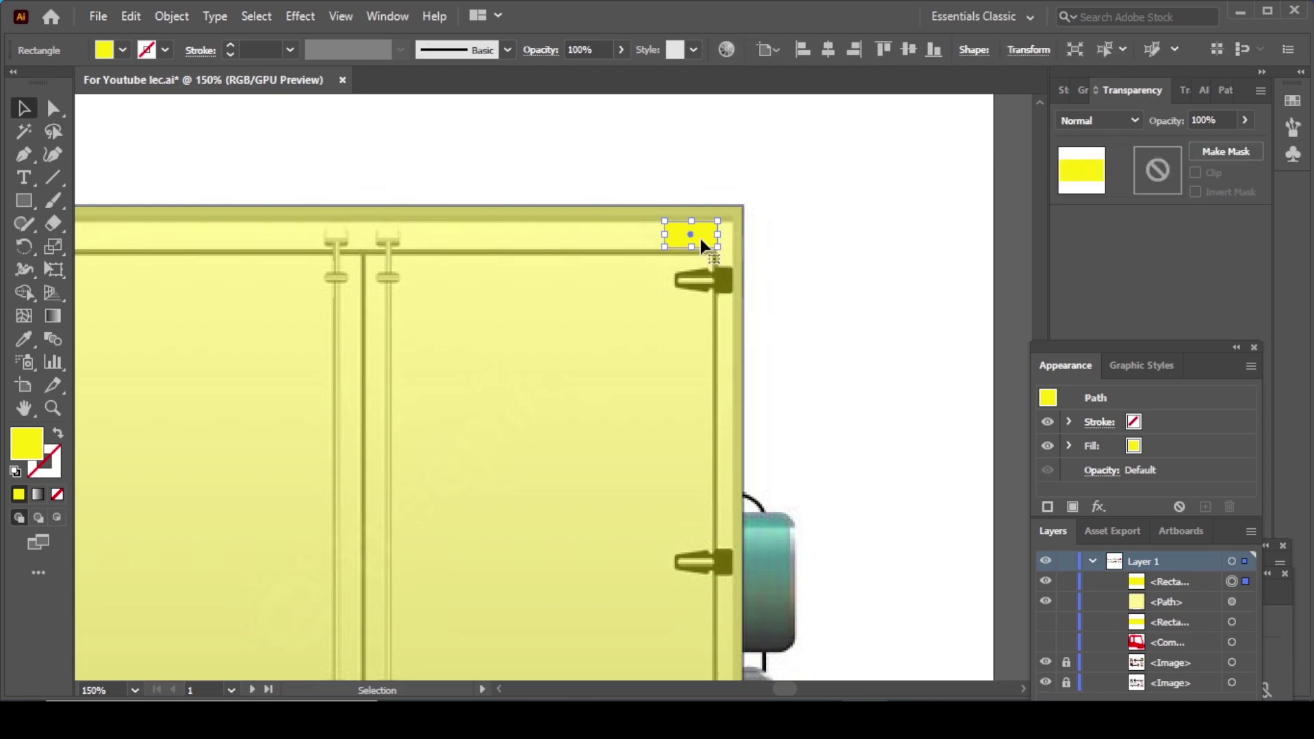
{"action": "left_click_drag", "start_coordinate": [701, 239], "coordinate": [848, 285]}
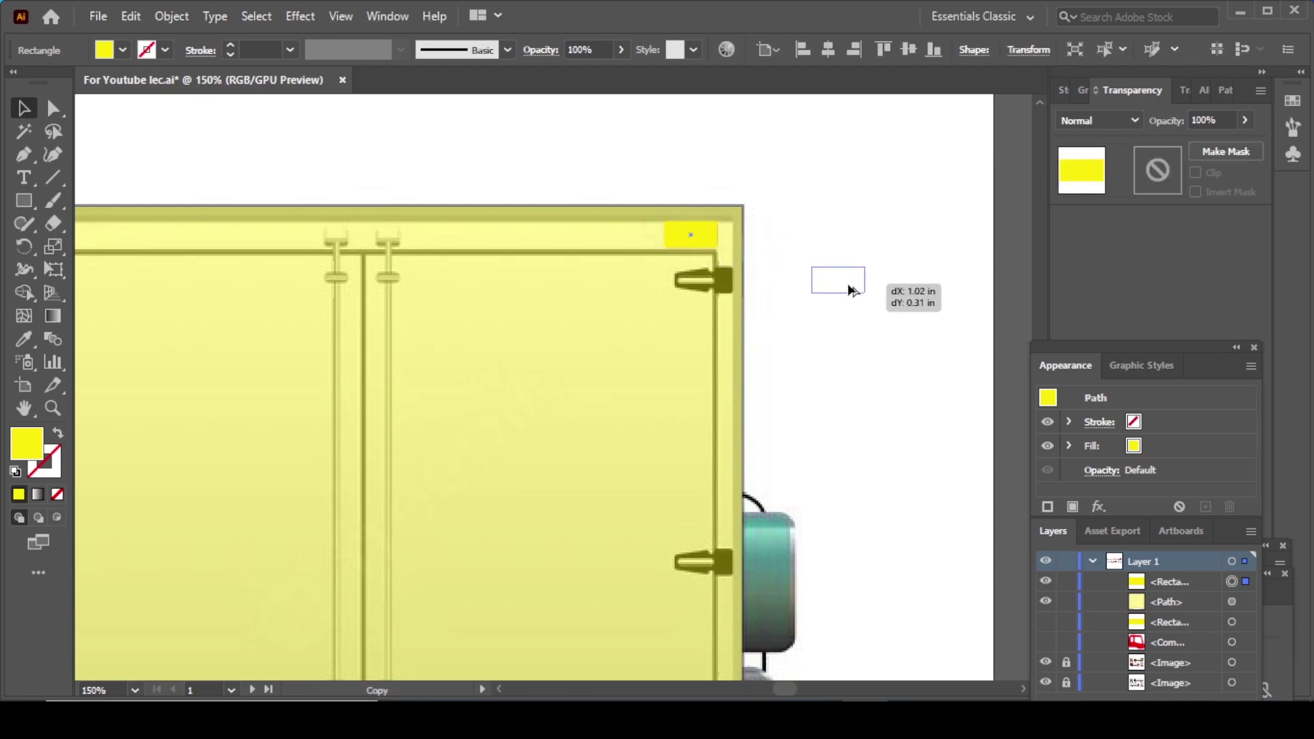
Subtract the original rectangle from the rear panel with Shape Builder, exposing the top-right light.
{"action": "left_click", "coordinate": [681, 233]}
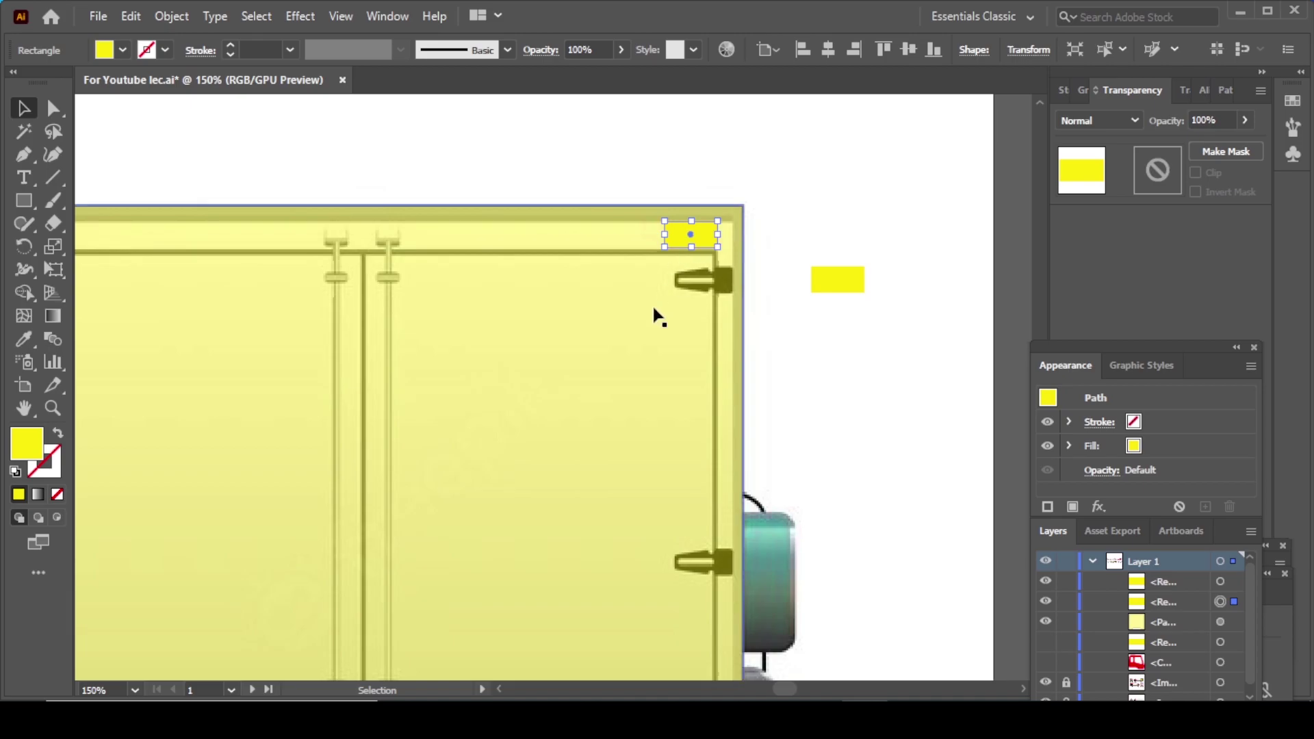
{"action": "left_click", "coordinate": [618, 338], "text": "shift"}
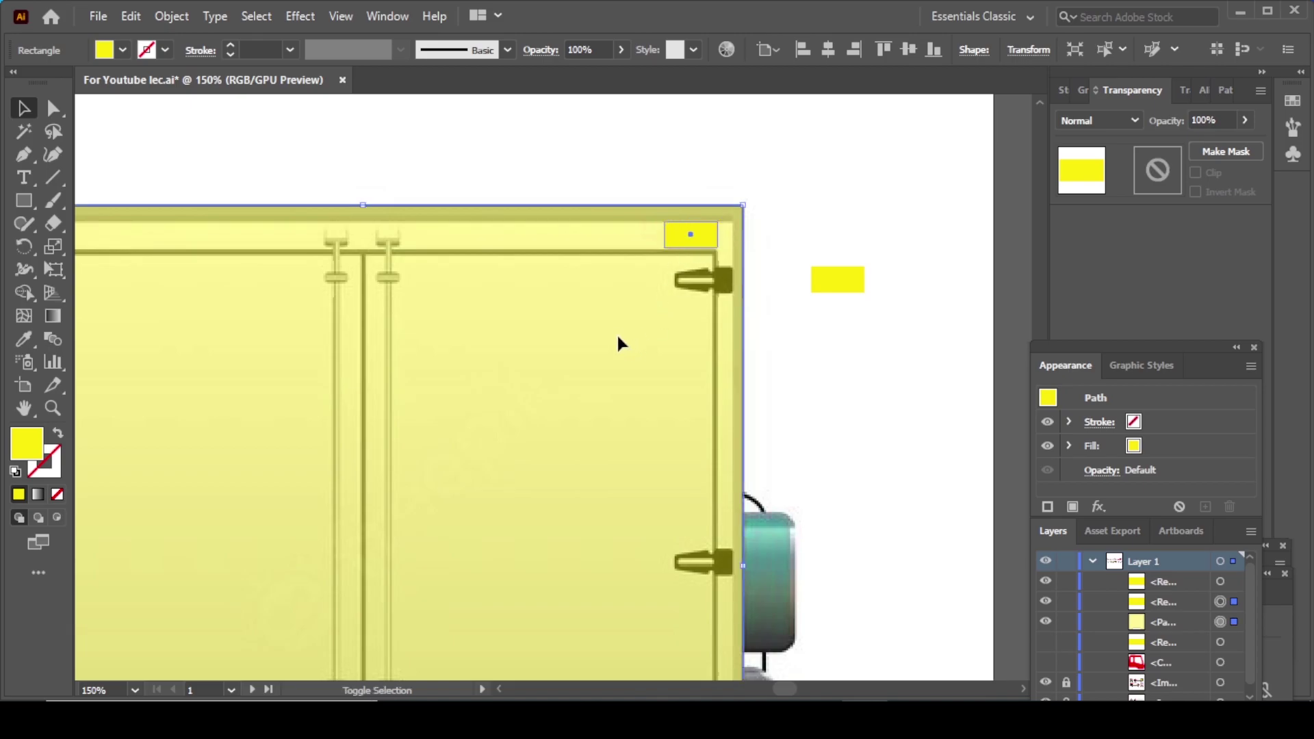
{"action": "left_click", "coordinate": [28, 292]}
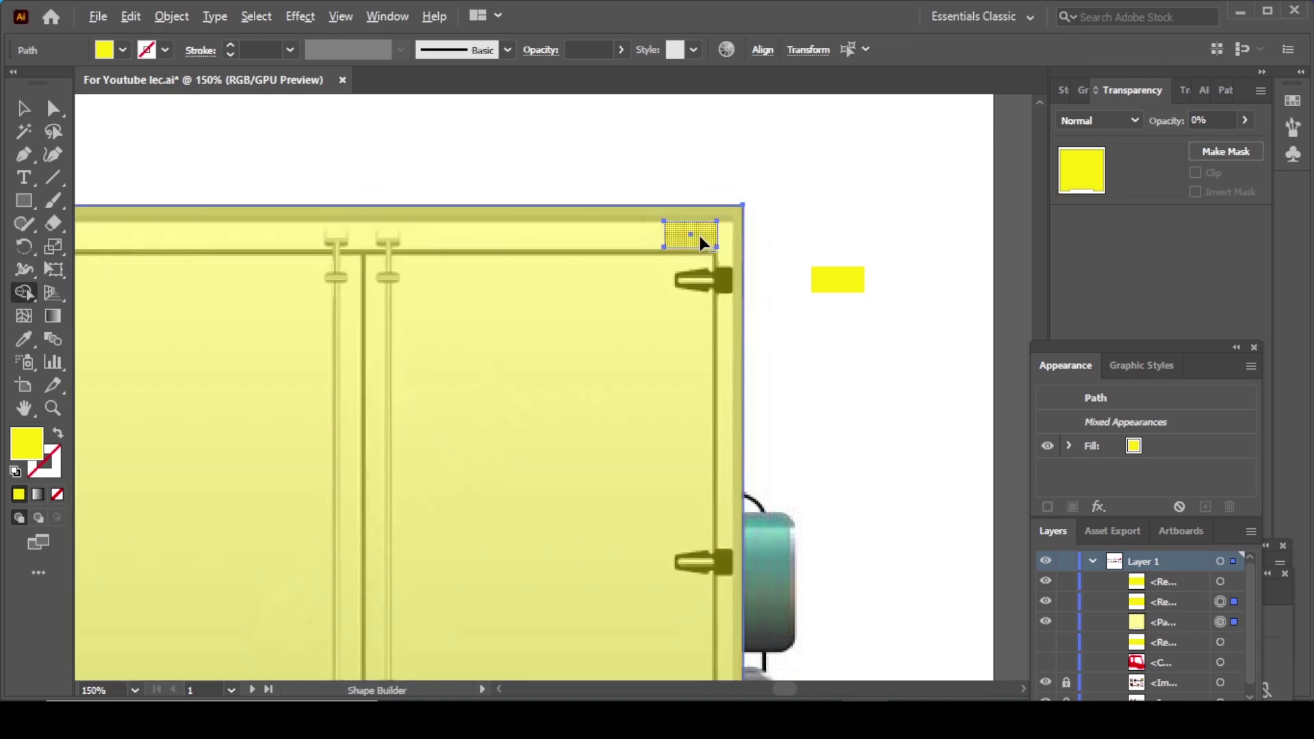
{"action": "left_click", "coordinate": [699, 235], "text": "alt"}
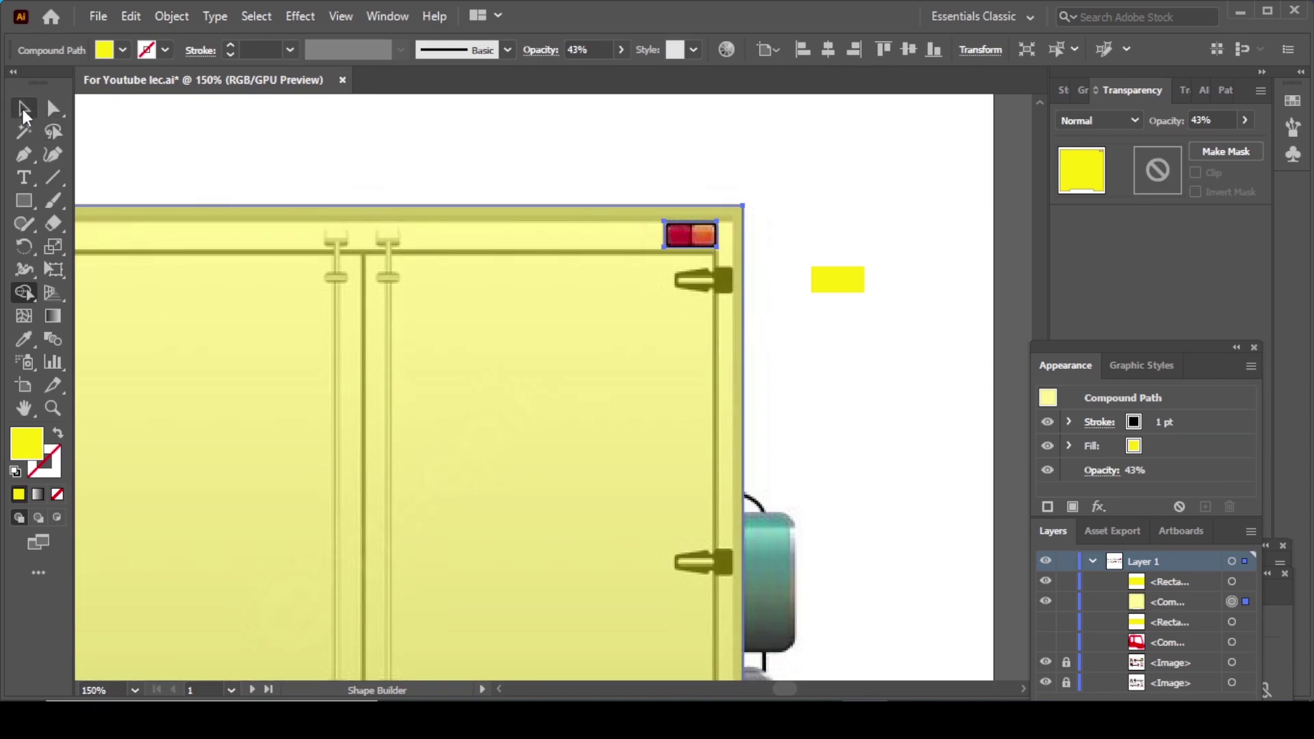
{"action": "left_click", "coordinate": [24, 108]}
{"action": "left_click_drag", "start_coordinate": [539, 380], "coordinate": [727, 383]}
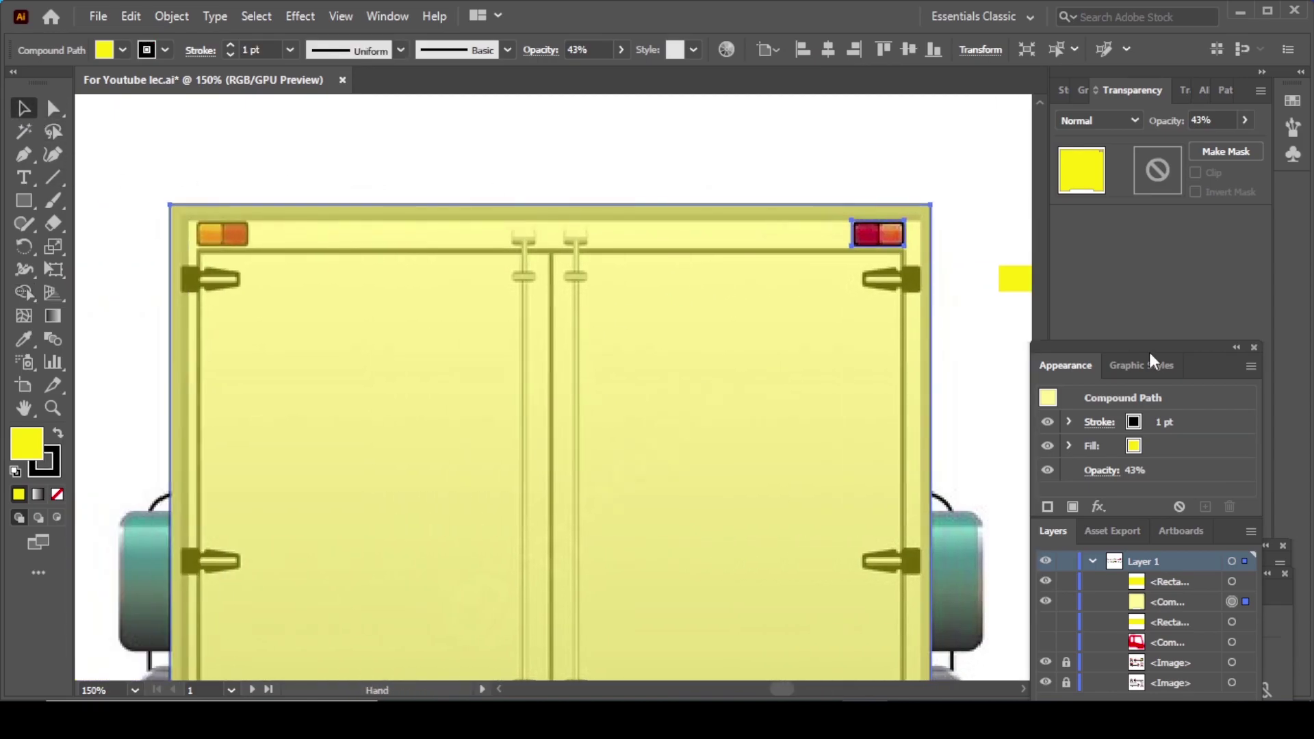
Move the spare rectangle over the top-left light and subtract it from the panel with Shape Builder.
{"action": "mouse_move", "coordinate": [1010, 276]}
{"action": "left_mouse_down"}
{"action": "mouse_move", "coordinate": [431, 272]}
{"action": "mouse_move", "coordinate": [206, 235]}
{"action": "left_mouse_up"}
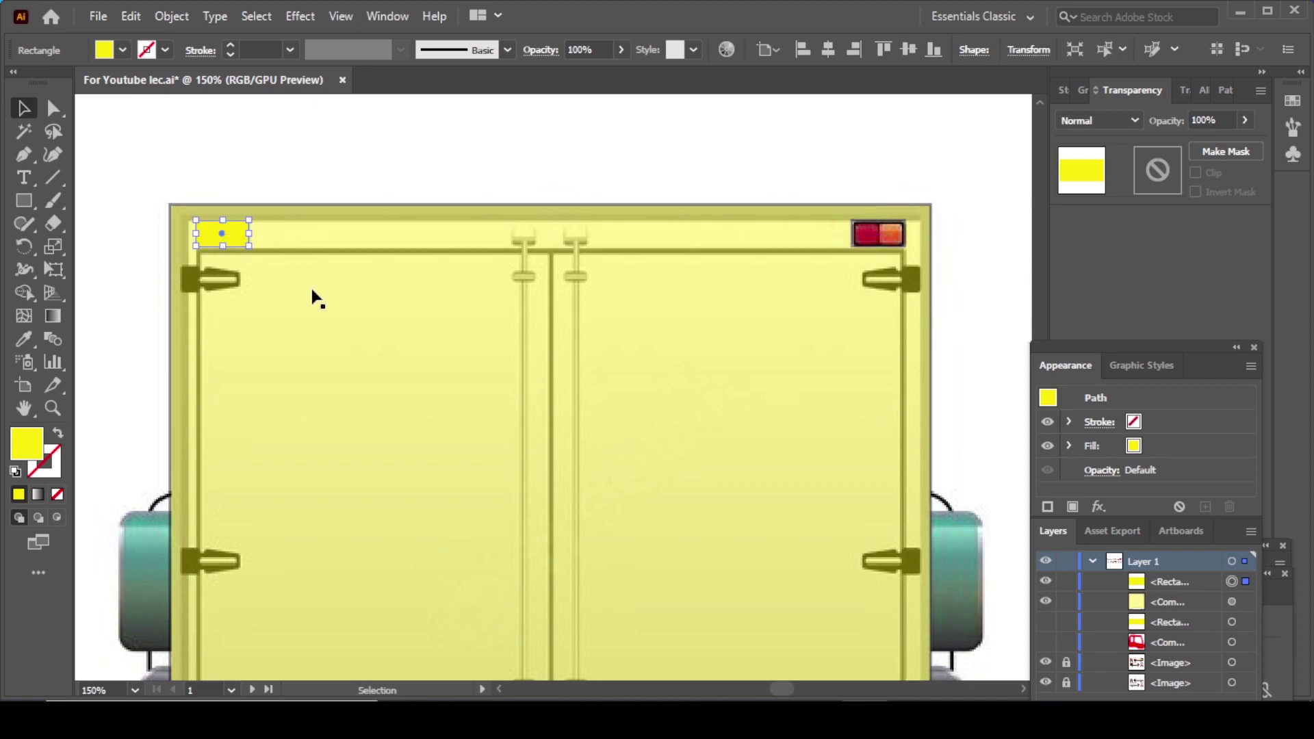
{"action": "left_click", "coordinate": [350, 384], "text": "shift"}
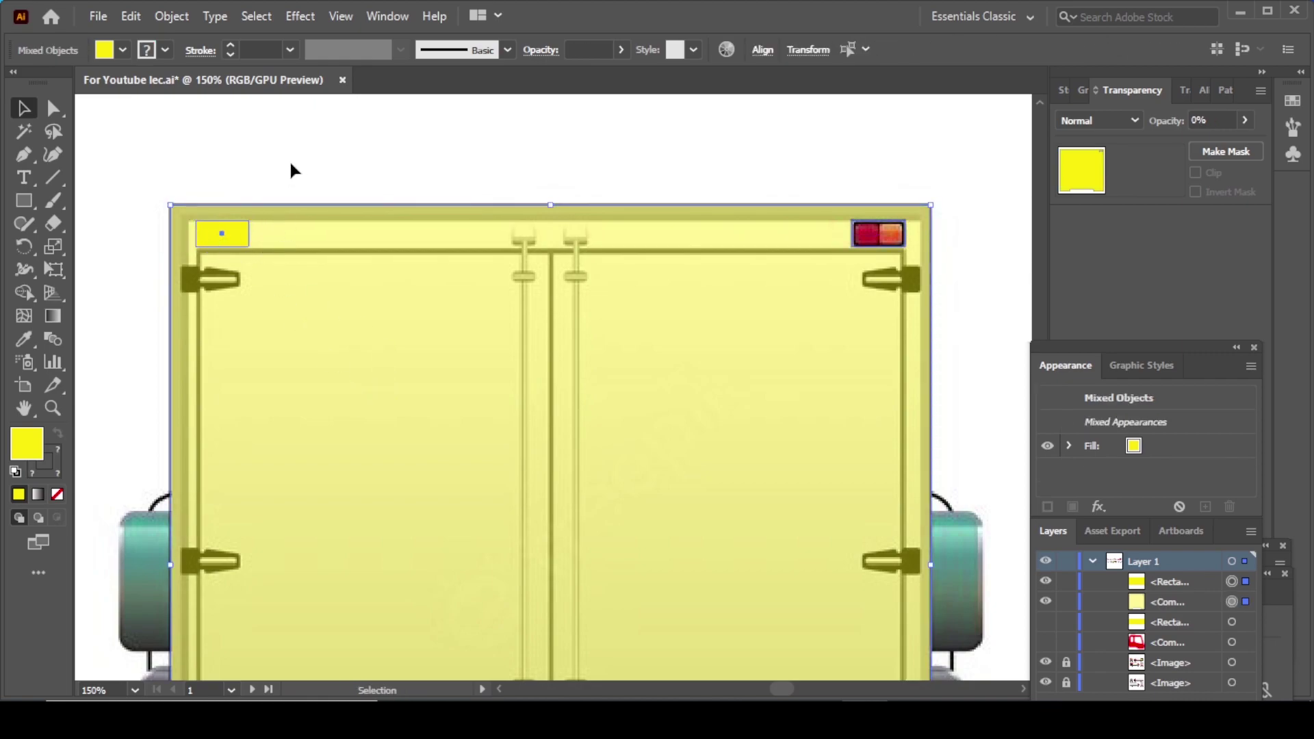
{"action": "left_click", "coordinate": [289, 159]}
{"action": "left_click", "coordinate": [232, 233]}
{"action": "left_click", "coordinate": [366, 381], "text": "shift"}
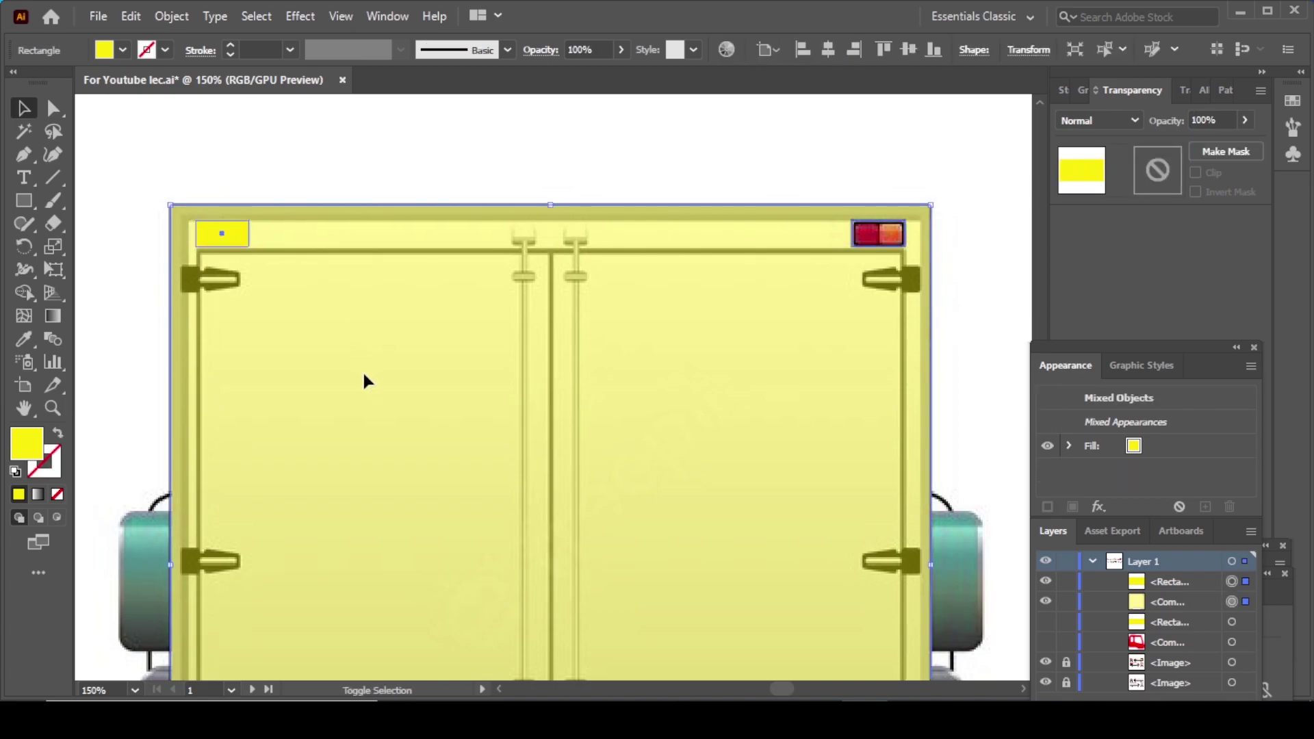
{"action": "left_click", "coordinate": [27, 290]}
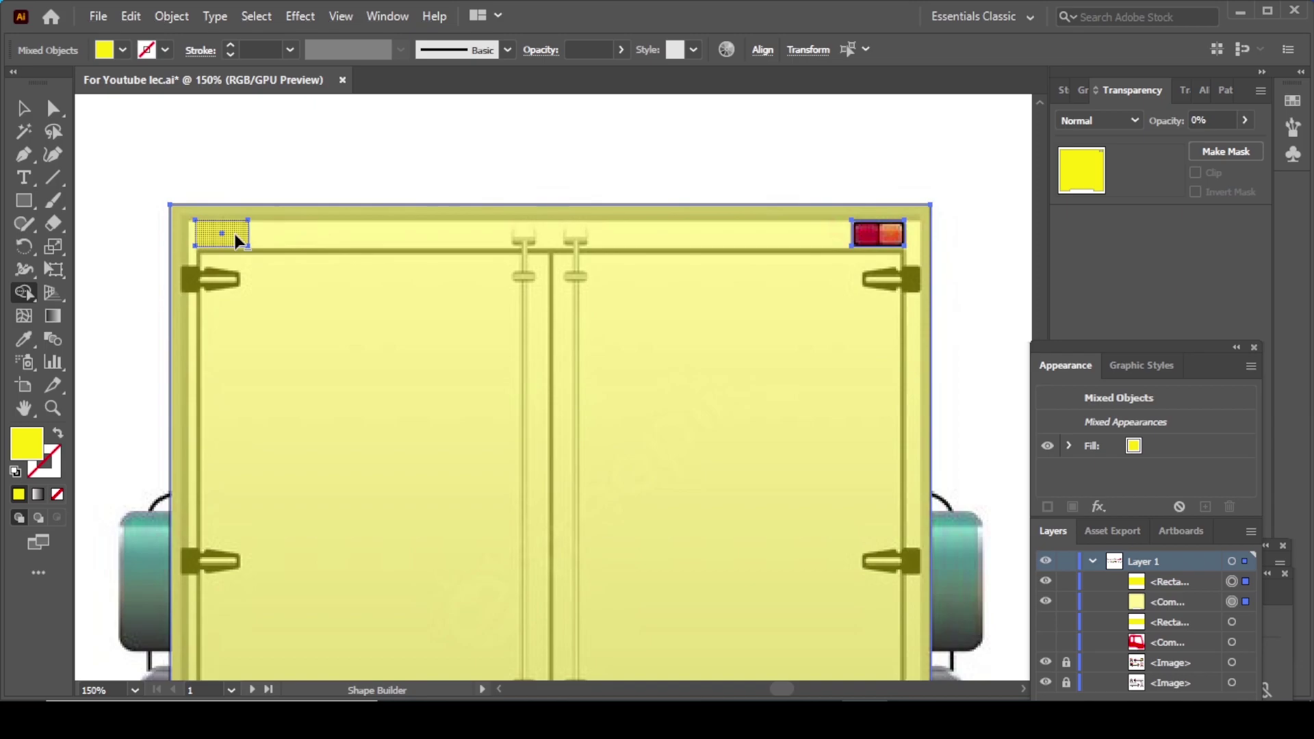
{"action": "left_click", "coordinate": [234, 233], "text": "alt"}
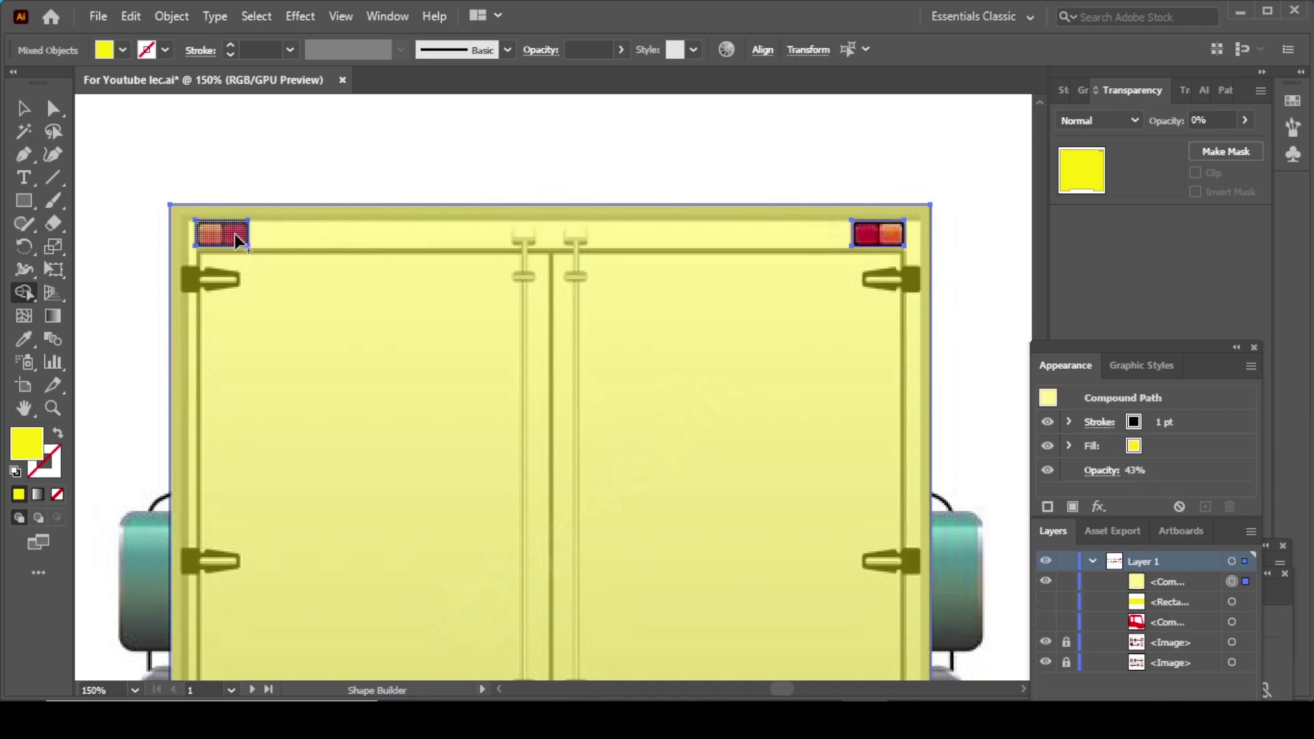
{"action": "left_click", "coordinate": [26, 111]}
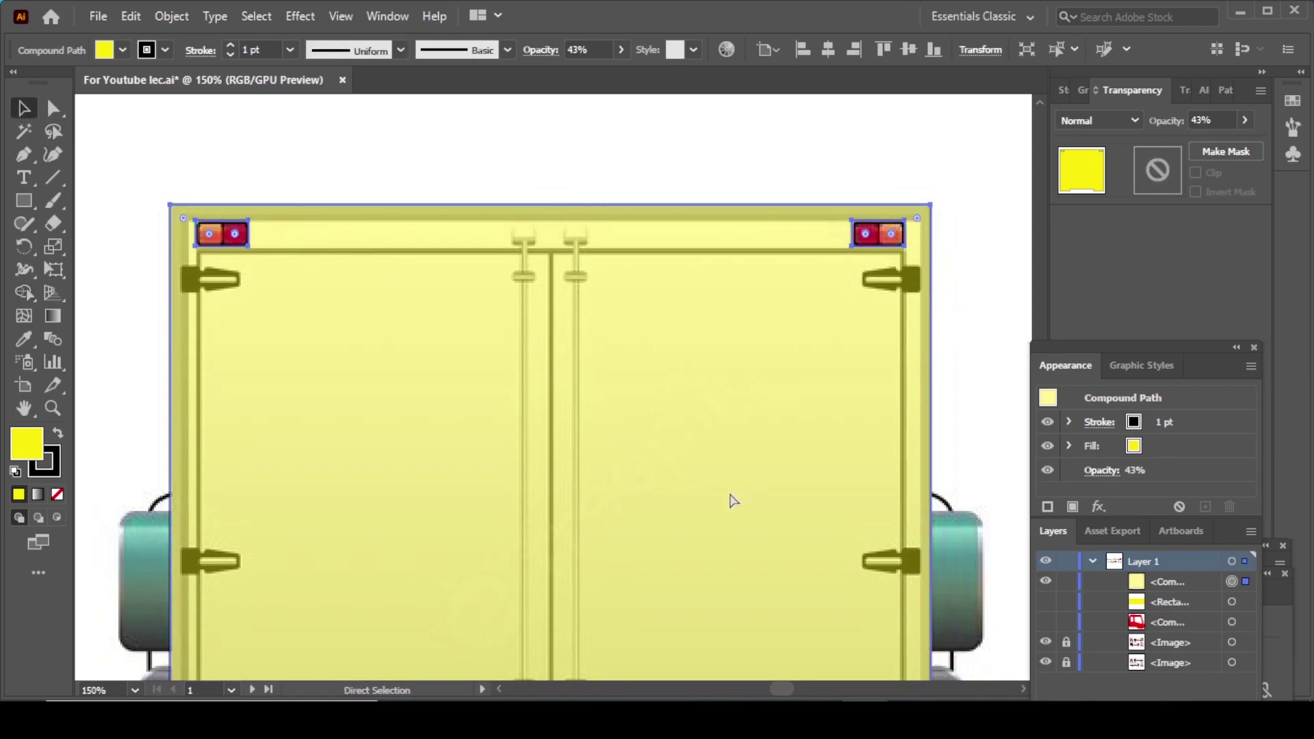
{"action": "key", "text": "ctrl+minus"}
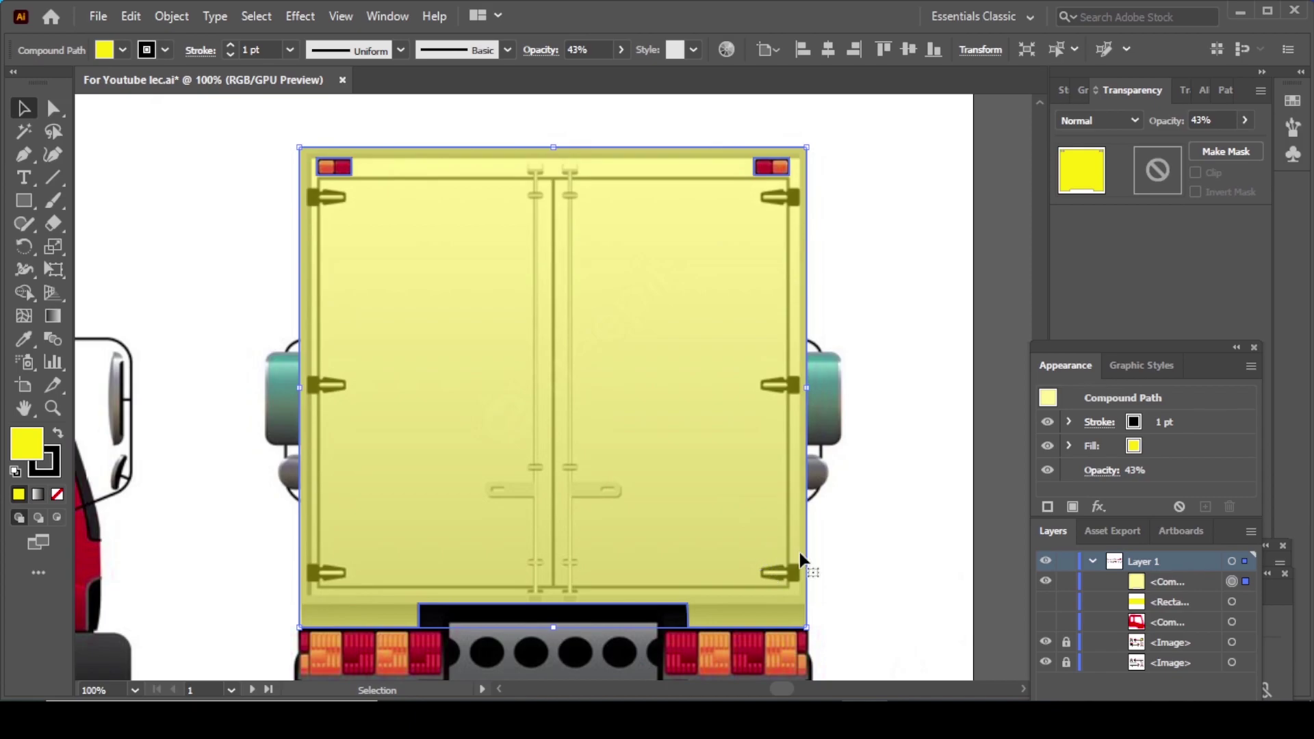
Zoom to 200% on the right door handle and place the first Pen anchor at its top-left corner.
{"action": "key", "text": "ctrl+plus"}
{"action": "key", "text": "ctrl+plus"}
{"action": "scroll", "coordinate": [372, 479], "scroll_direction": "right", "scroll_amount": 5}
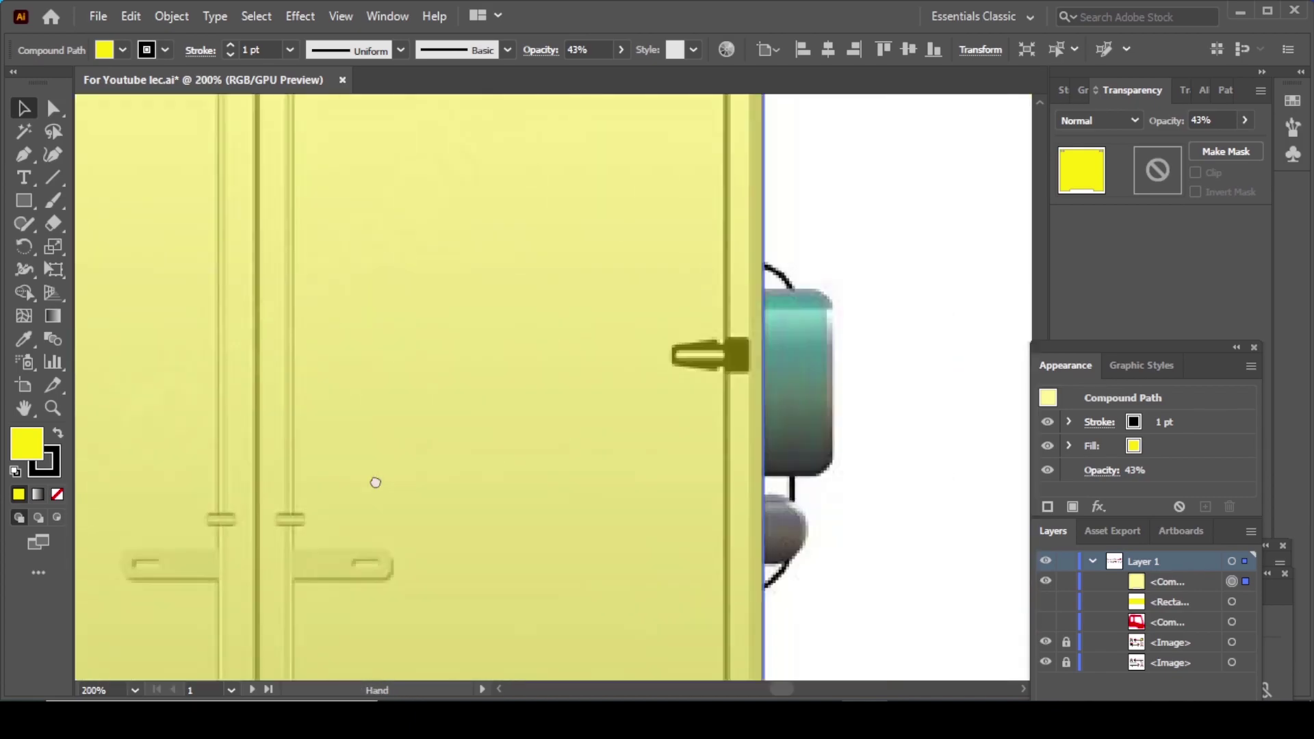
{"action": "key", "text": "p"}
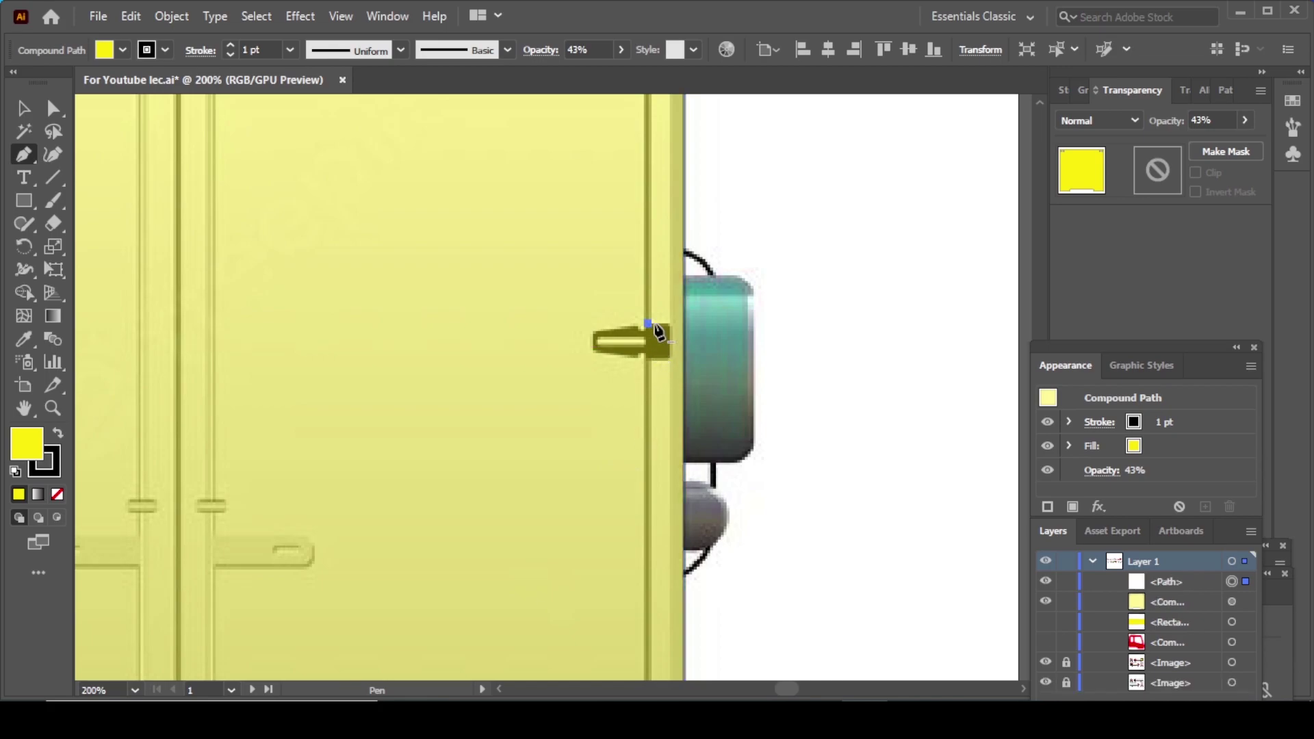
{"action": "left_click", "coordinate": [648, 323]}
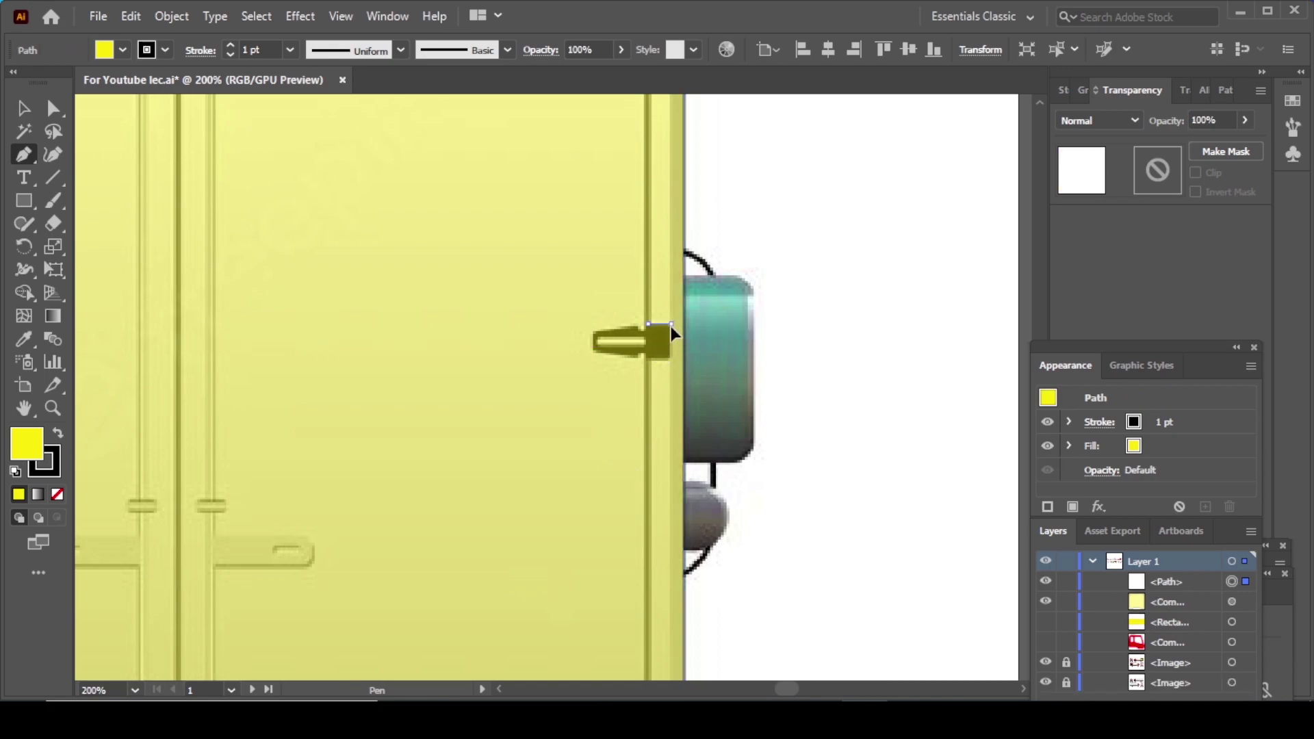